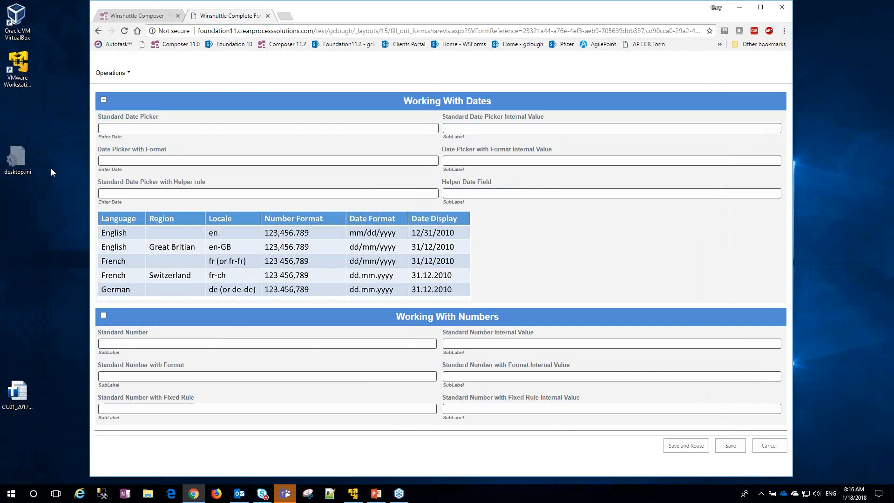
Pick January 31, 2018 in the Standard Date Picker field
{"action": "left_click", "coordinate": [169, 127]}
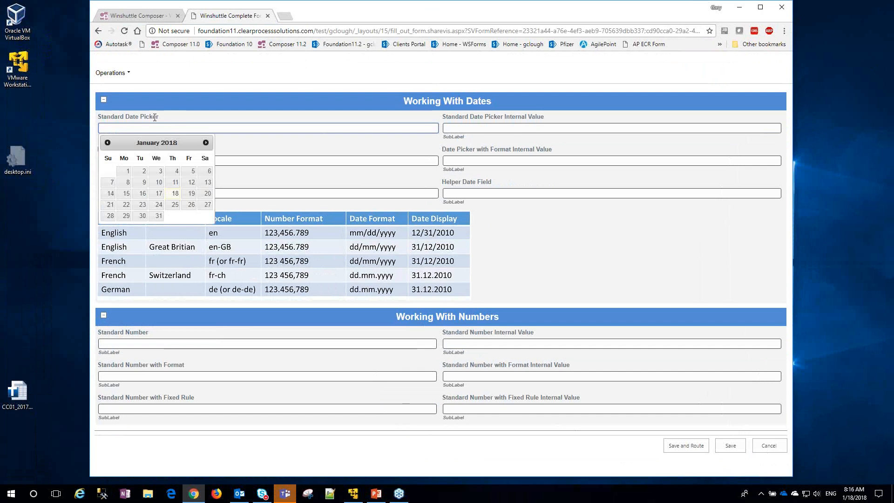
{"action": "left_click", "coordinate": [159, 216]}
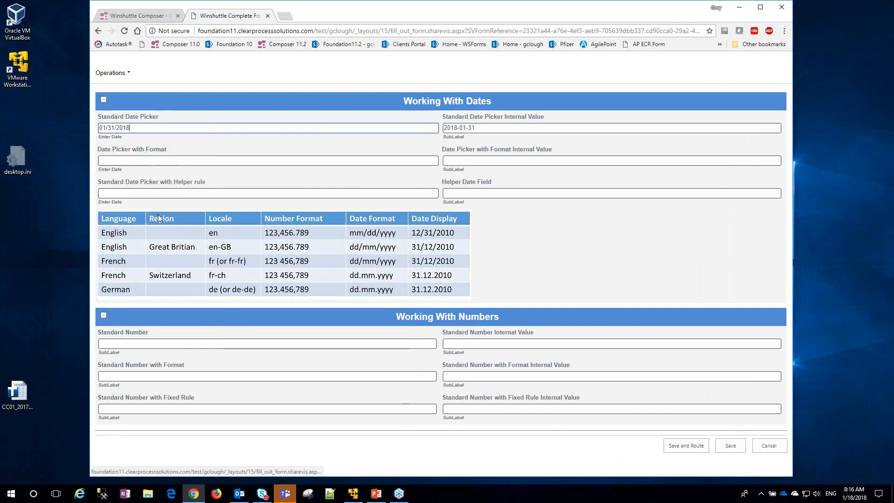
Switch to Winshuttle Composer and examine the Standard Date Picker's rule action that sets its internal value field
{"action": "left_click", "coordinate": [133, 17]}
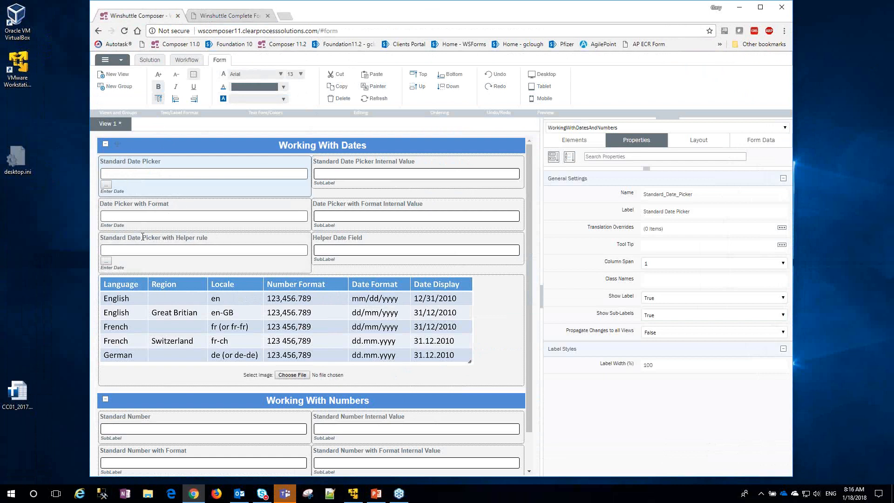
{"action": "left_click", "coordinate": [199, 161]}
{"action": "left_click", "coordinate": [202, 162]}
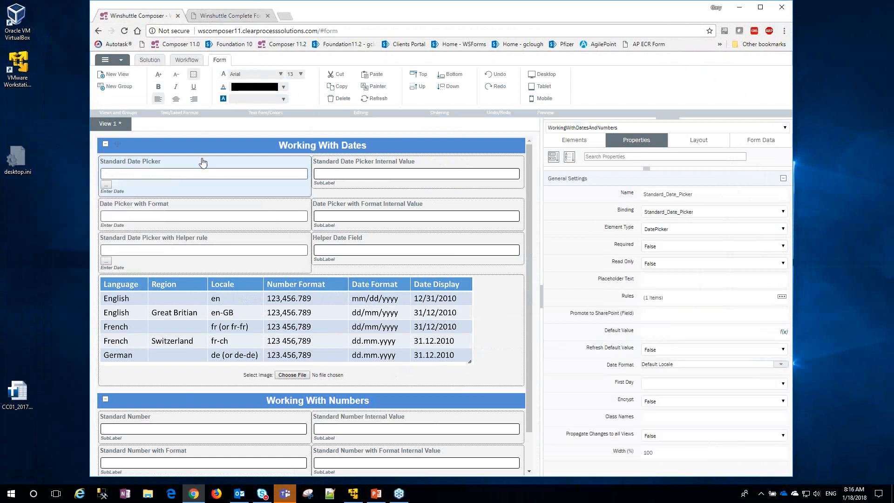
{"action": "left_click", "coordinate": [215, 174]}
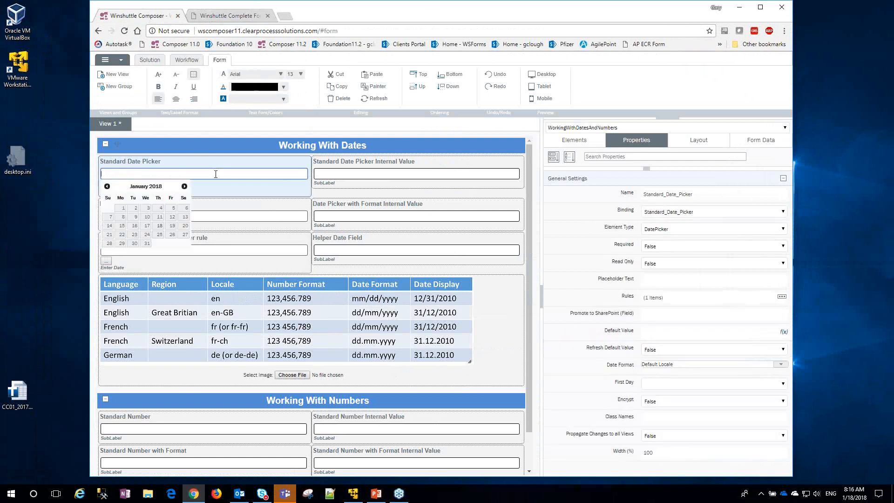
{"action": "left_click", "coordinate": [773, 297]}
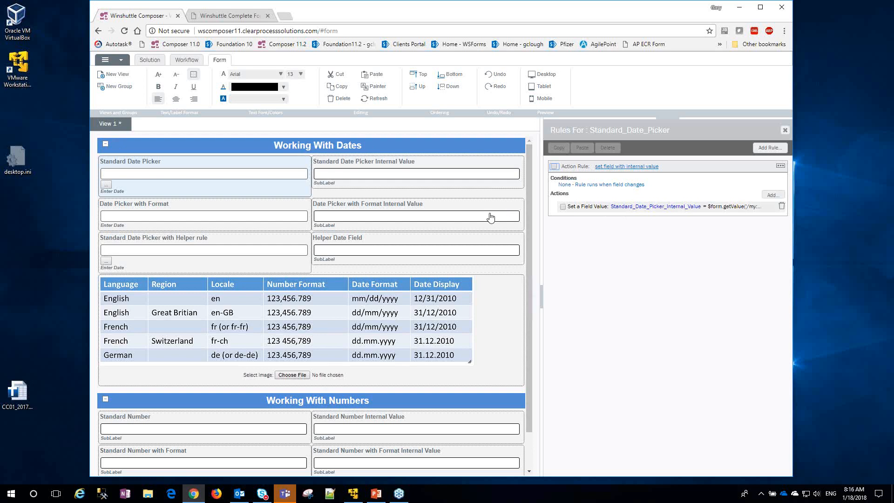
{"action": "left_click", "coordinate": [630, 206]}
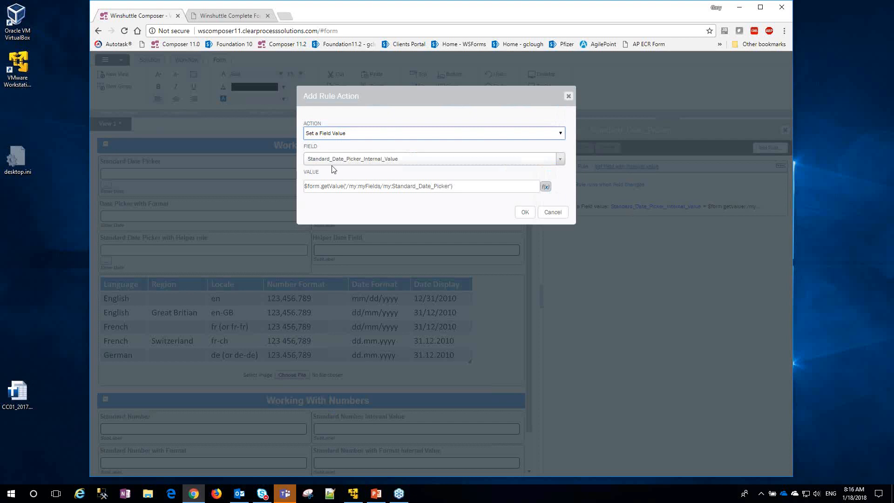
{"action": "left_click", "coordinate": [554, 214]}
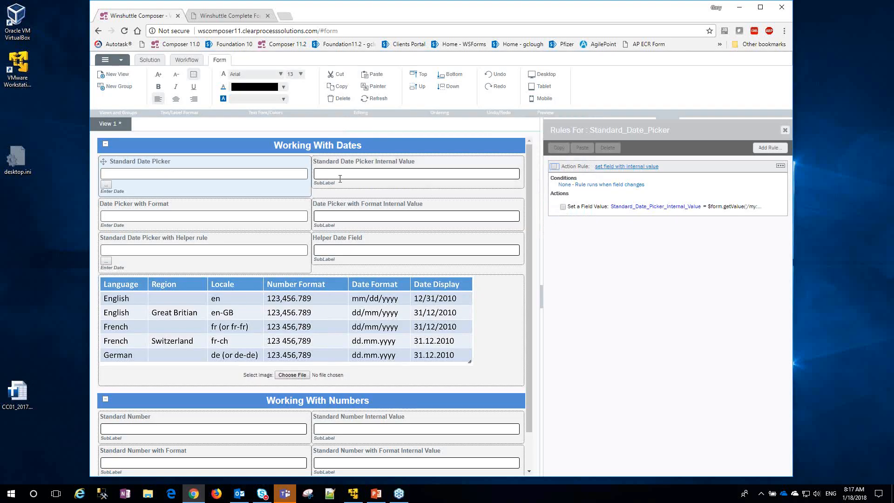
Compare the date format properties of the Standard Date Picker and the Date Picker with Format
{"action": "left_click", "coordinate": [238, 173]}
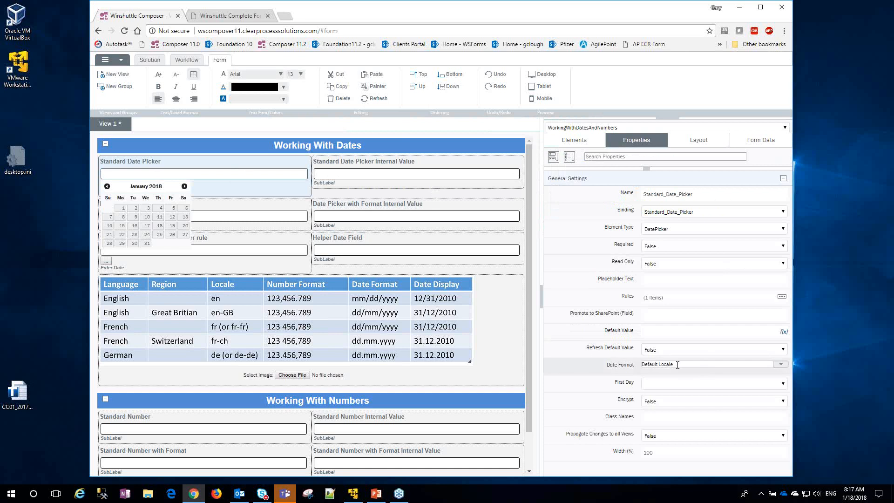
{"action": "left_click", "coordinate": [247, 216]}
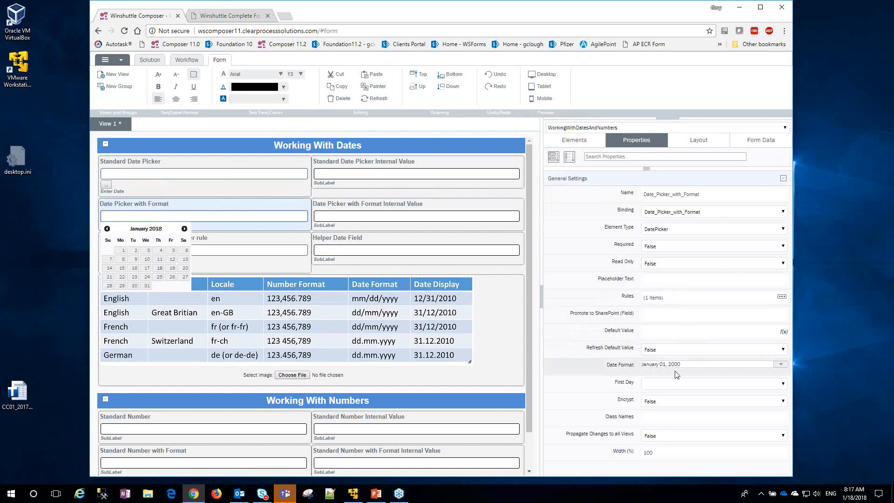
Examine the Format Date rule action of the Standard Date Picker with Helper rule, and the Helper Date Field's properties
{"action": "left_click", "coordinate": [220, 251]}
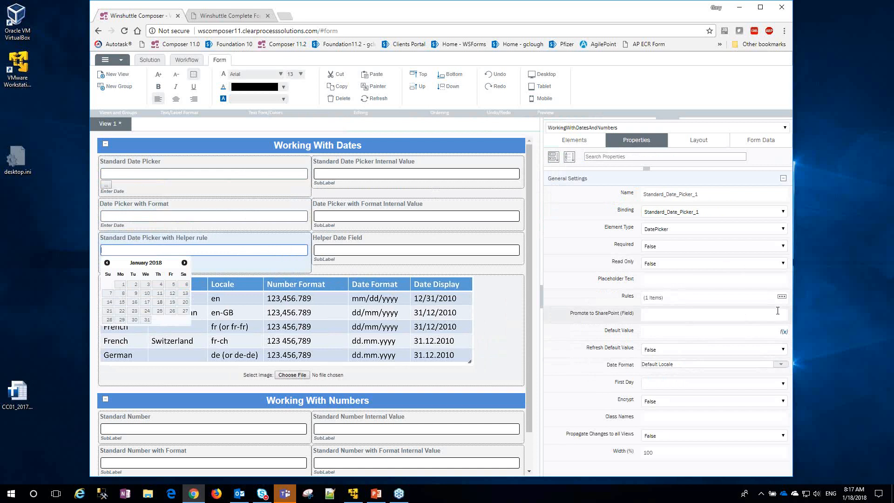
{"action": "left_click", "coordinate": [782, 296]}
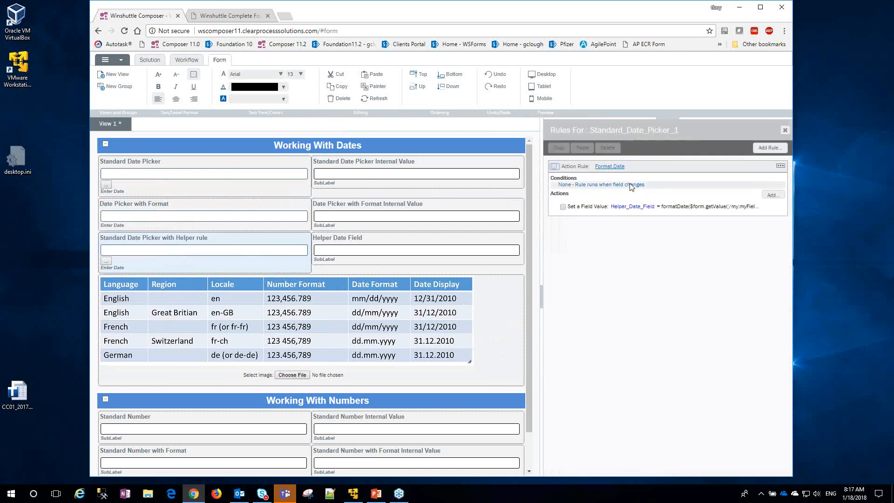
{"action": "left_click", "coordinate": [637, 208]}
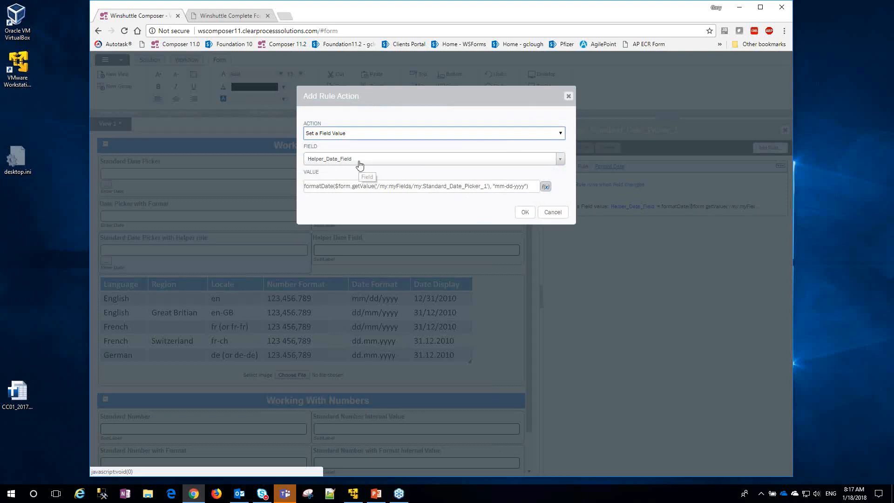
{"action": "left_click", "coordinate": [553, 213]}
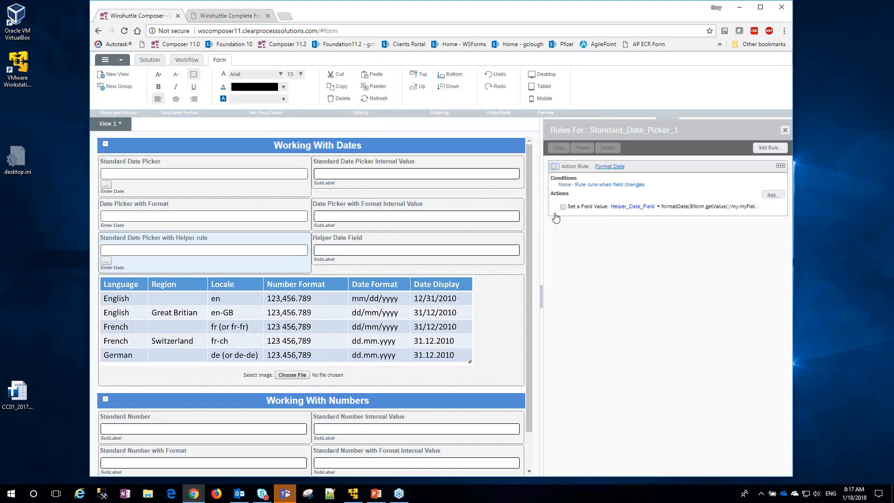
{"action": "left_click", "coordinate": [362, 252]}
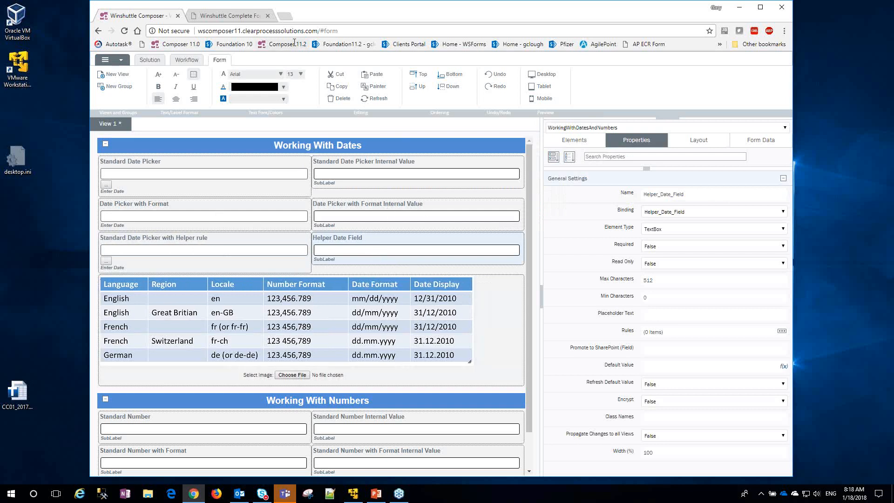
Return to the open form, check the Standard Date Picker's internal value, and pick January 31, 2018 in Date Picker with Format
{"action": "left_click", "coordinate": [242, 19]}
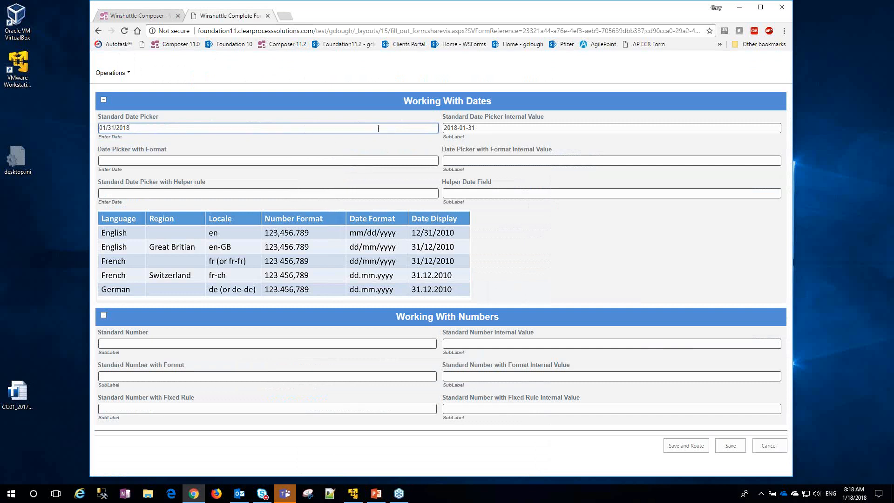
{"action": "left_click_drag", "start_coordinate": [476, 128], "coordinate": [443, 129]}
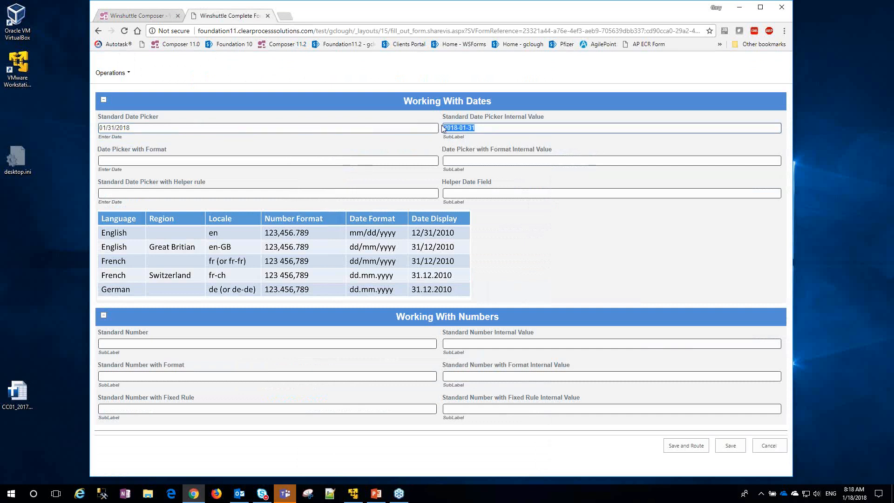
{"action": "left_click", "coordinate": [508, 132]}
{"action": "left_click", "coordinate": [151, 161]}
{"action": "left_click", "coordinate": [158, 251]}
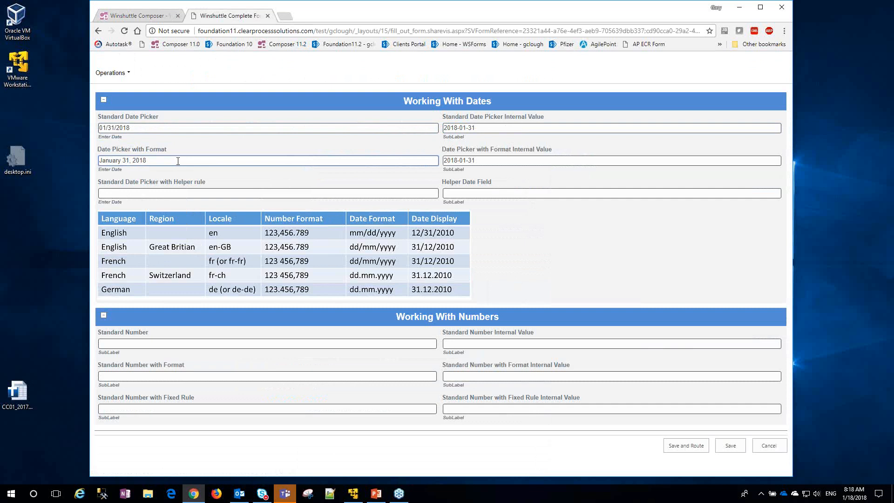
Compare the displayed date in Date Picker with Format against its internal value
{"action": "left_click_drag", "start_coordinate": [485, 160], "coordinate": [442, 161]}
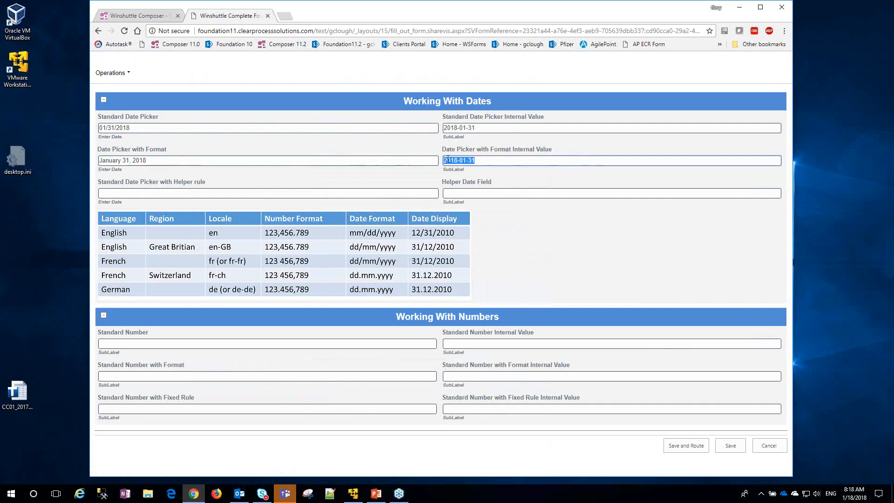
{"action": "left_click", "coordinate": [498, 161]}
{"action": "left_click", "coordinate": [186, 160]}
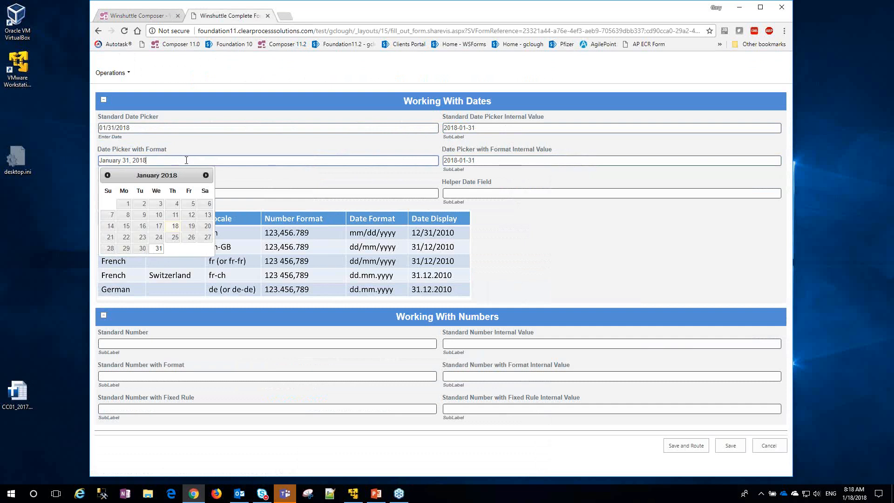
{"action": "left_click_drag", "start_coordinate": [490, 159], "coordinate": [443, 161]}
{"action": "left_click", "coordinate": [382, 160]}
Pick January 31, 2018 in the Standard Date Picker with Helper rule field
{"action": "left_click", "coordinate": [253, 193]}
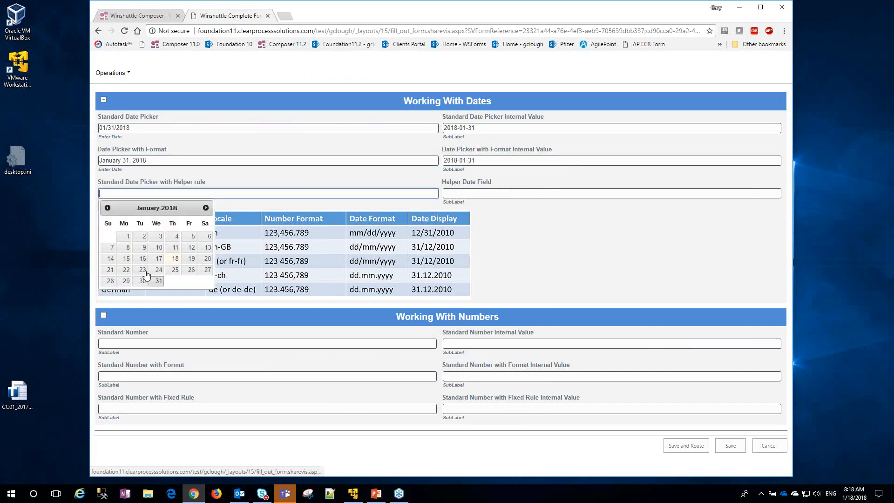
{"action": "left_click", "coordinate": [158, 281]}
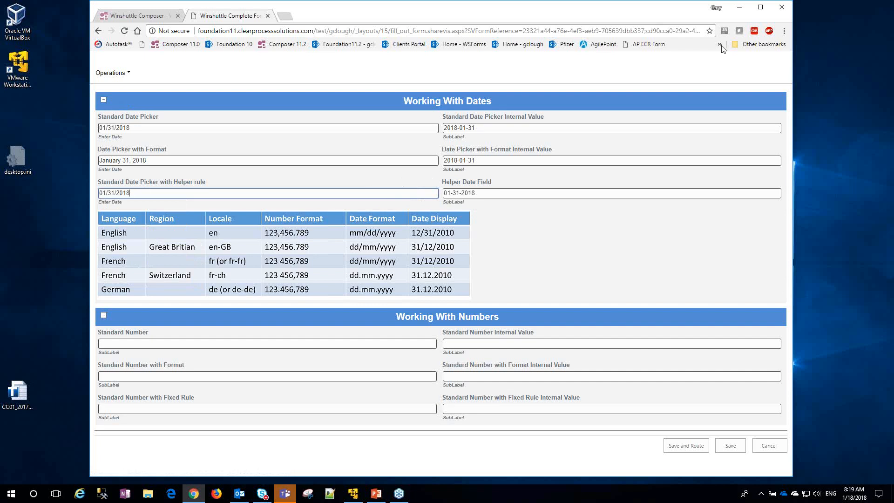
In Chrome's advanced language settings, move French to the top of the preferred languages list
{"action": "left_click", "coordinate": [784, 31]}
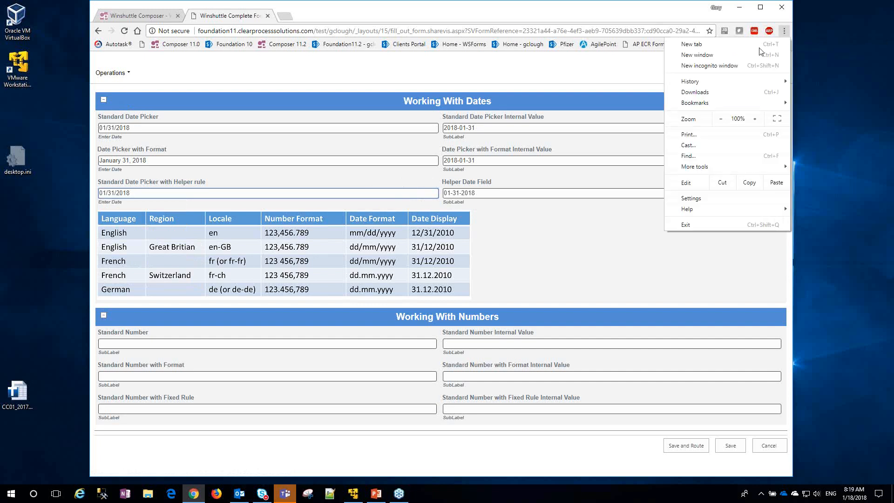
{"action": "left_click", "coordinate": [693, 199]}
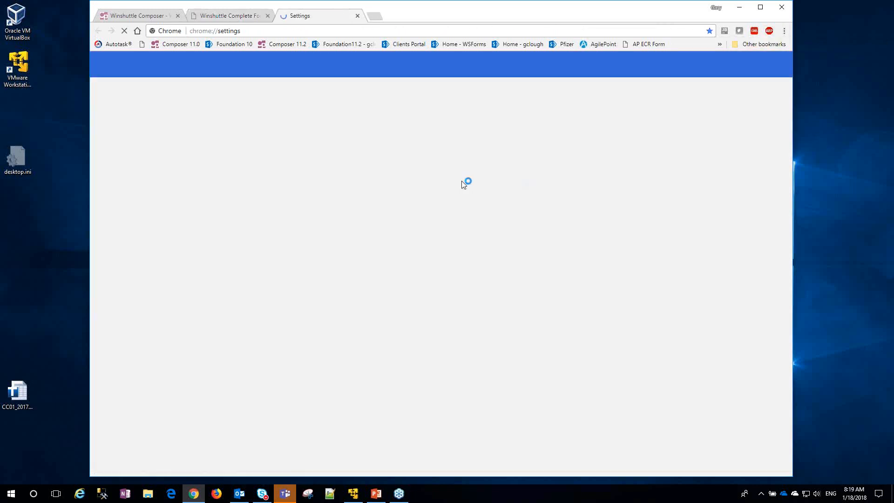
{"action": "scroll", "coordinate": [424, 261], "scroll_direction": "down", "scroll_amount": 5}
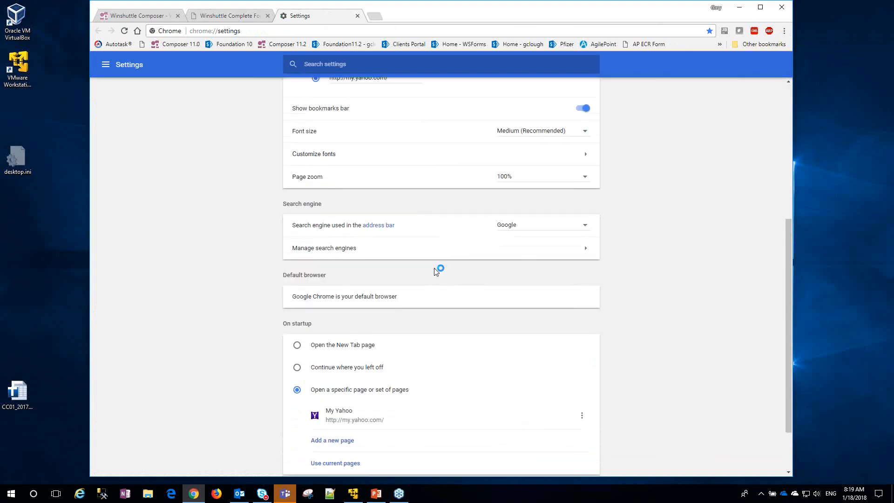
{"action": "scroll", "coordinate": [436, 272], "scroll_direction": "down", "scroll_amount": 2}
{"action": "left_click", "coordinate": [436, 439]}
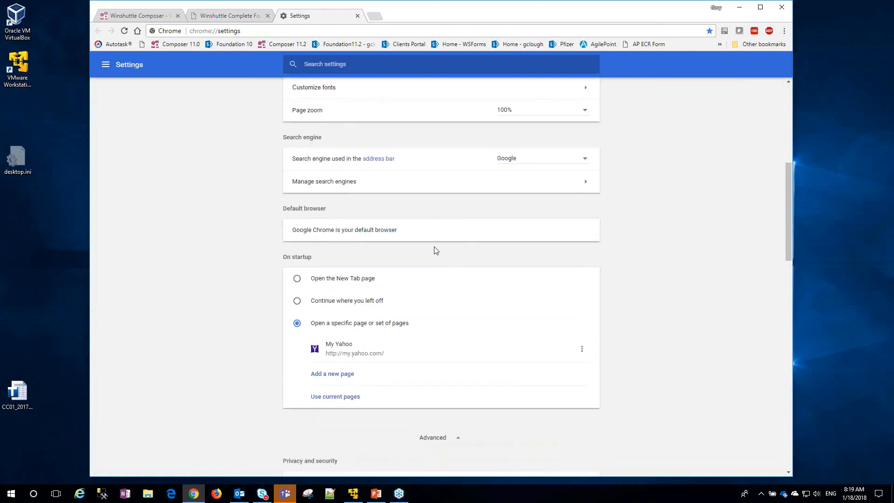
{"action": "scroll", "coordinate": [435, 250], "scroll_direction": "down", "scroll_amount": 14}
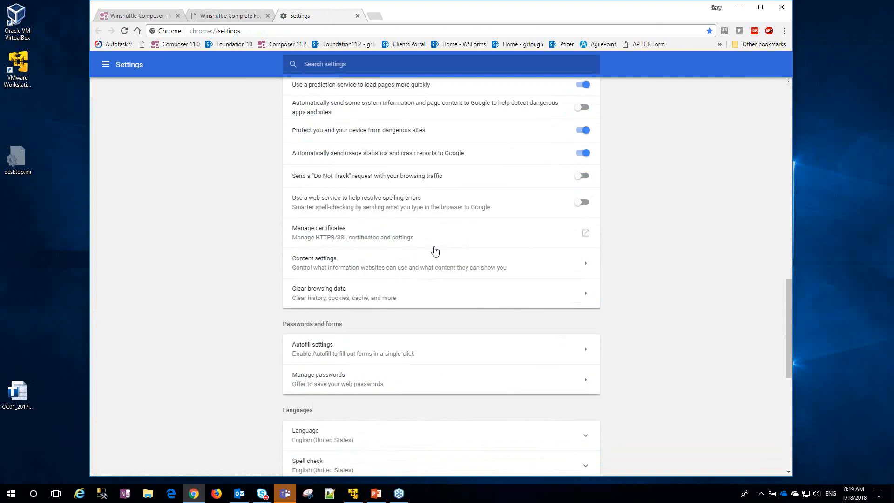
{"action": "left_click", "coordinate": [311, 257]}
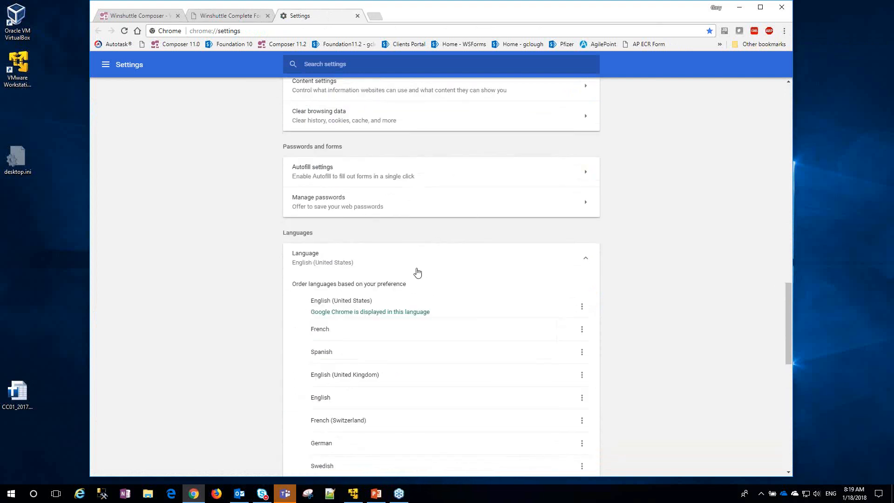
{"action": "scroll", "coordinate": [419, 273], "scroll_direction": "down", "scroll_amount": 1}
{"action": "scroll", "coordinate": [419, 274], "scroll_direction": "down", "scroll_amount": 4}
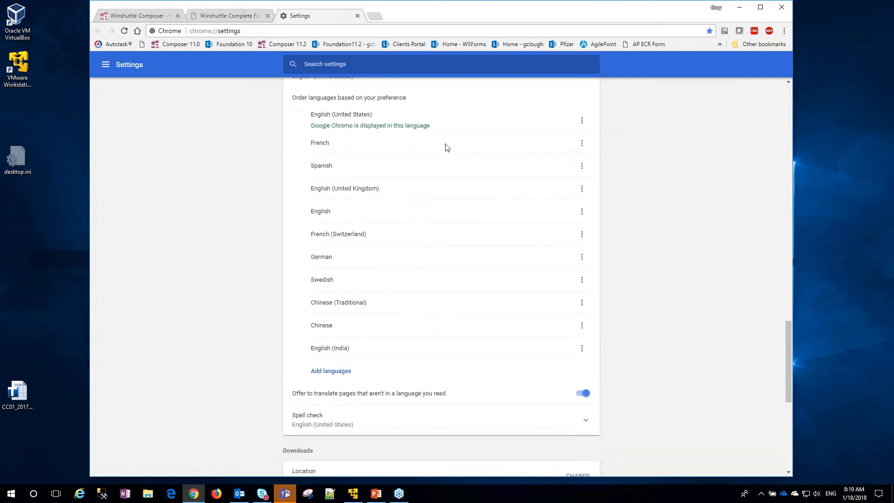
{"action": "left_click", "coordinate": [581, 143]}
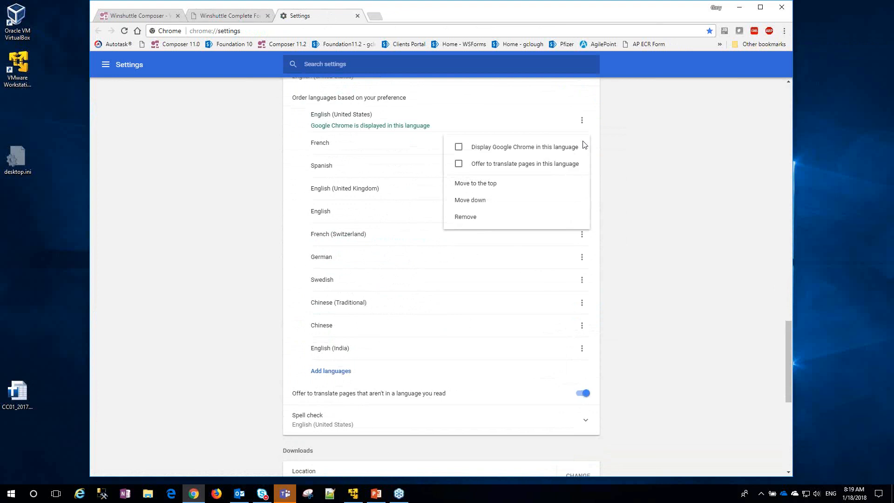
{"action": "left_click", "coordinate": [488, 185]}
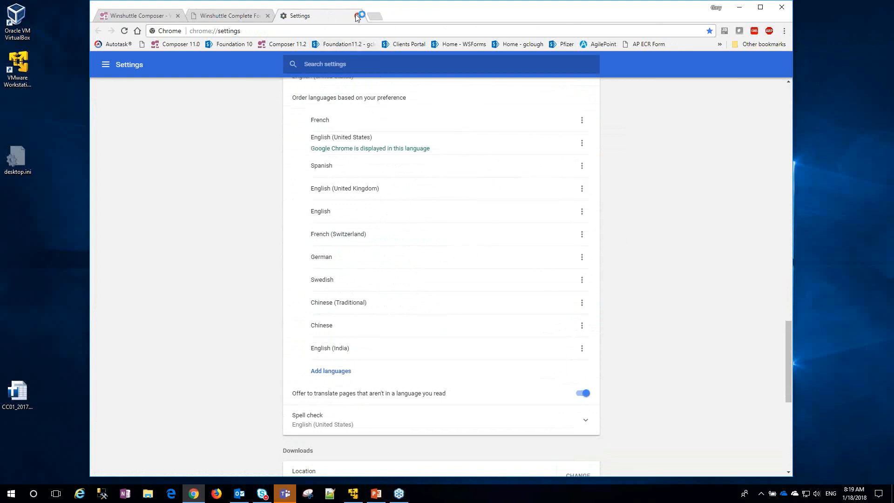
Save the date form and reopen its draft from the dashboard to check how the Standard Date Picker's date is displayed
{"action": "left_click", "coordinate": [230, 16]}
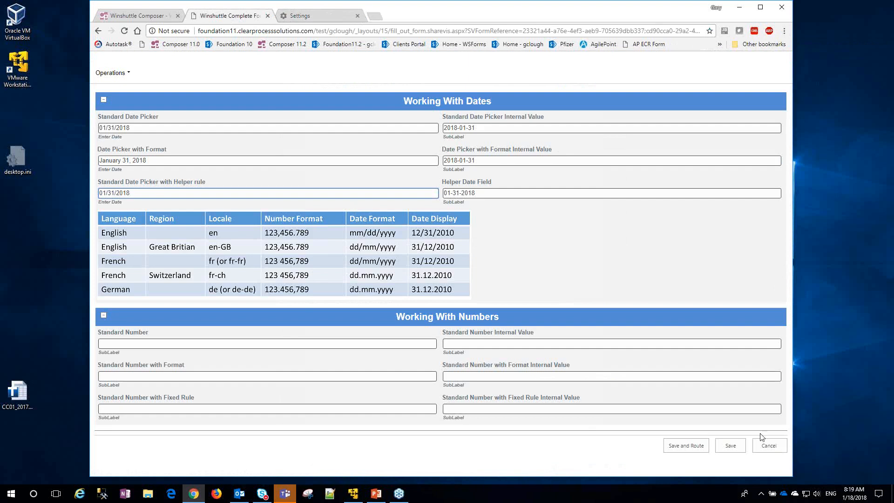
{"action": "left_click", "coordinate": [730, 446]}
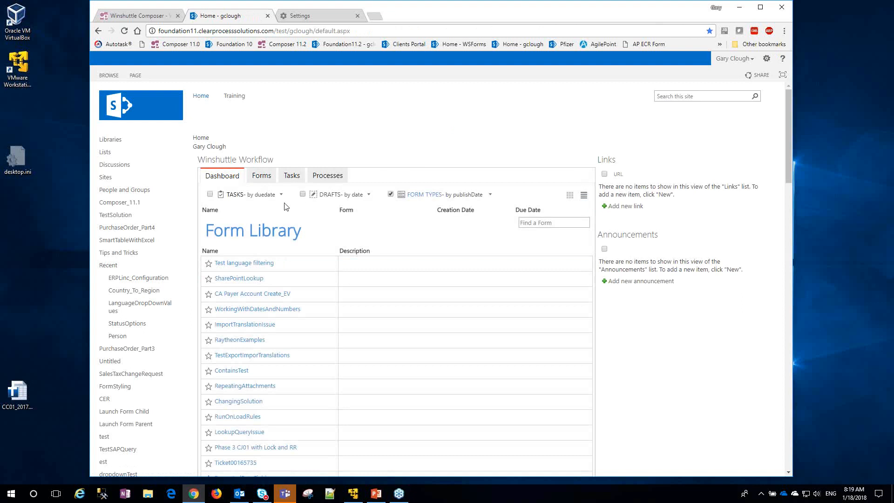
{"action": "left_click", "coordinate": [302, 194]}
{"action": "left_click", "coordinate": [256, 222]}
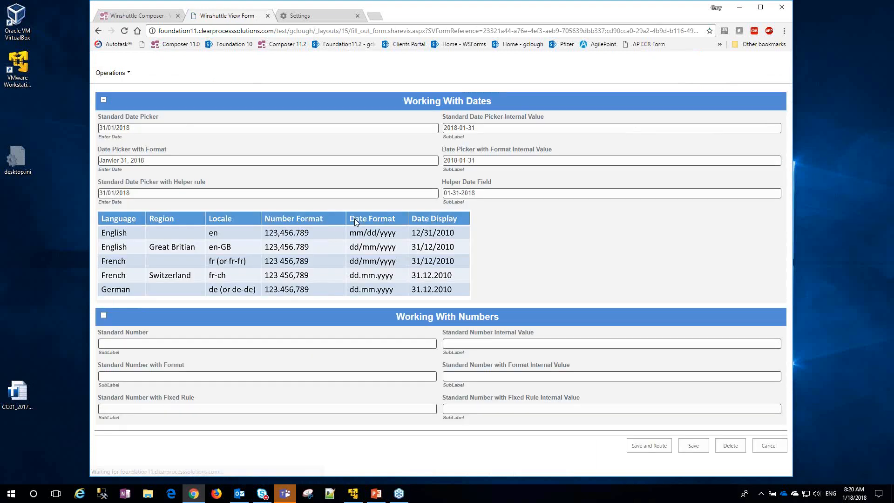
{"action": "triple_click", "coordinate": [135, 126]}
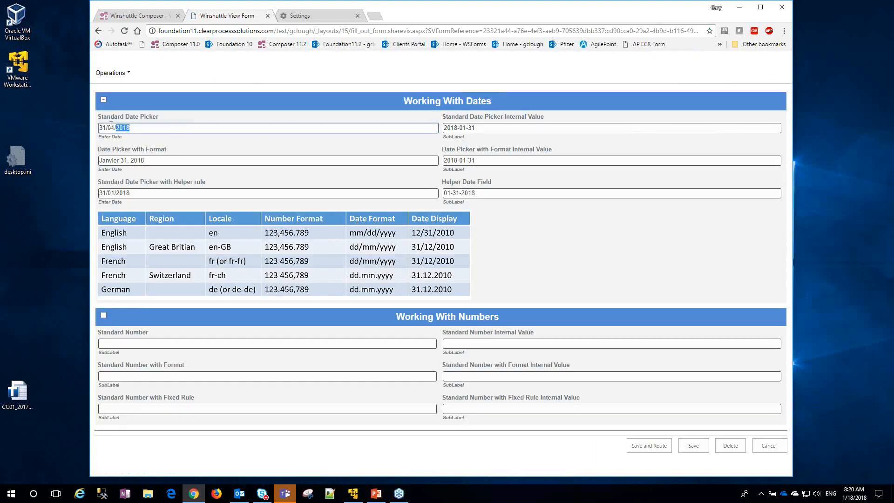
Compare the French display of Standard Date Picker and Standard Date Picker with Helper rule against the Helper Date Field value
{"action": "left_click", "coordinate": [138, 128]}
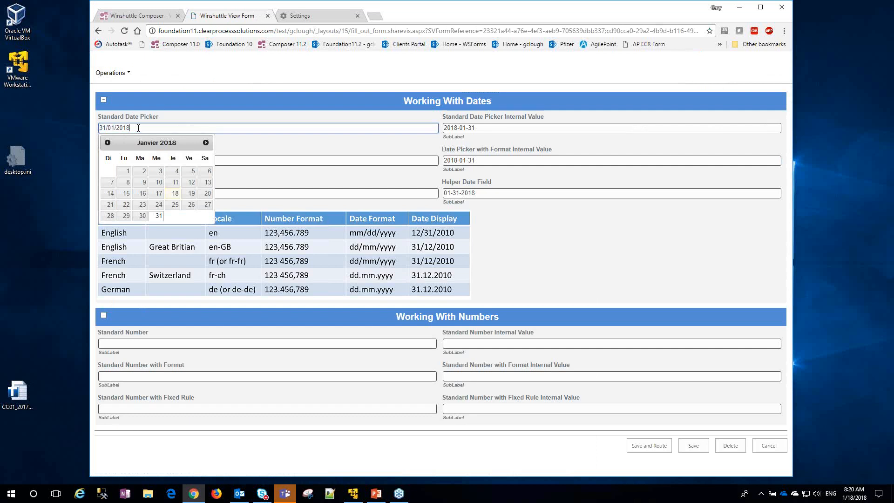
{"action": "left_click", "coordinate": [149, 119]}
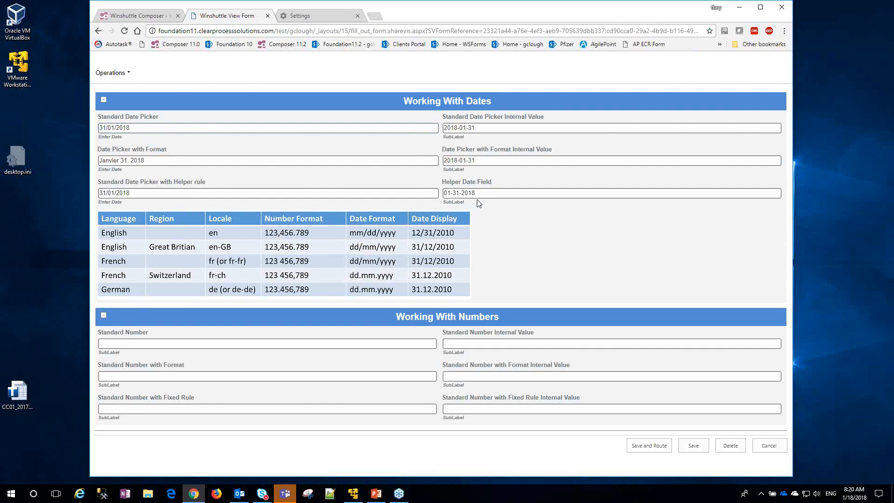
{"action": "left_click", "coordinate": [116, 192]}
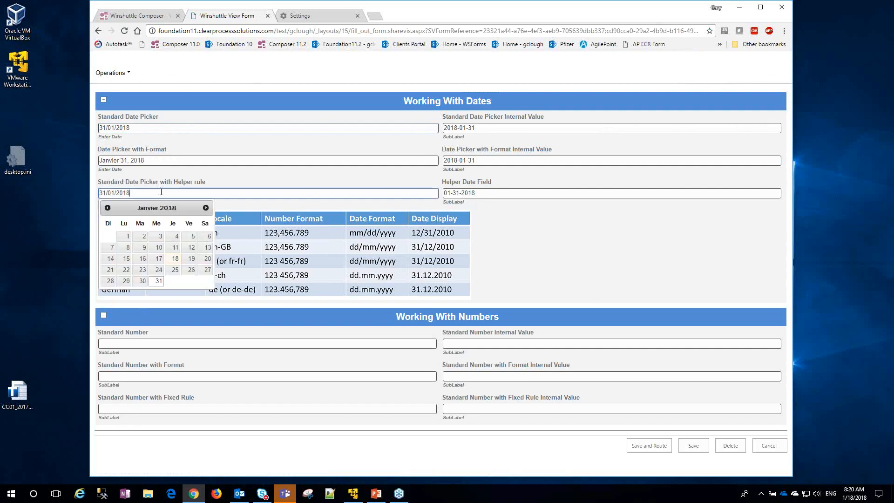
{"action": "left_click", "coordinate": [485, 193]}
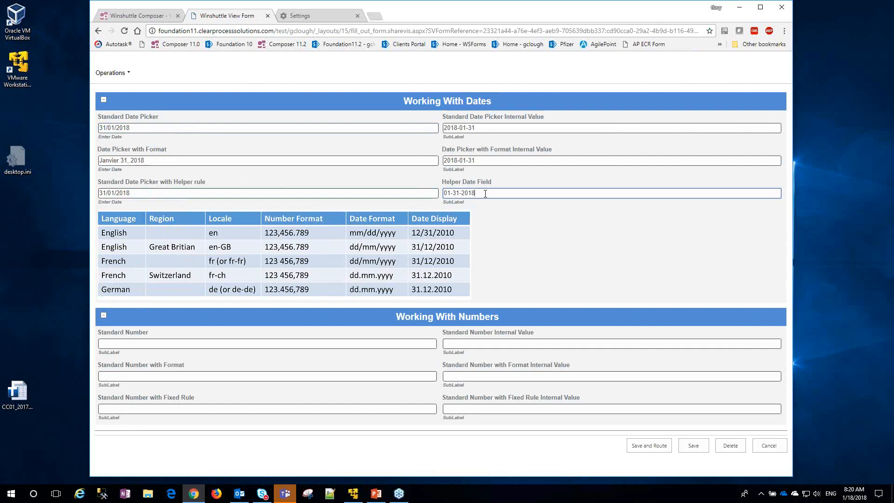
Pick January 30, 2018 in the Standard Date Picker field
{"action": "left_click", "coordinate": [159, 124]}
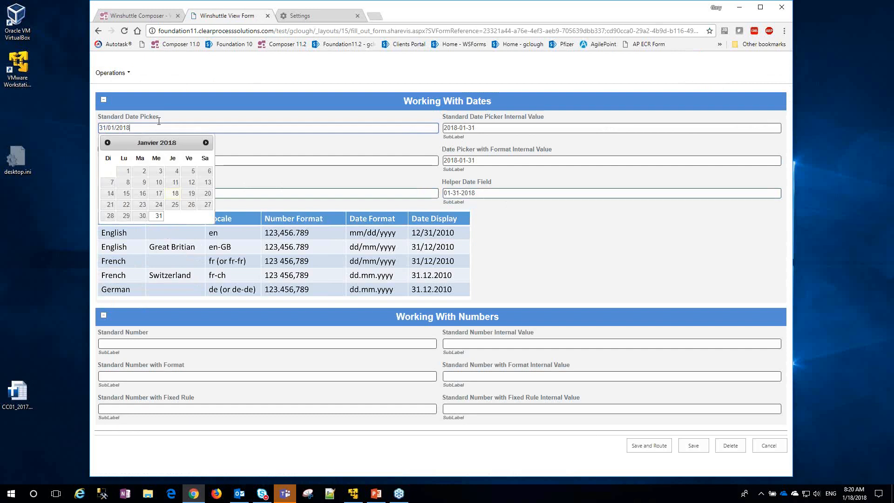
{"action": "left_click", "coordinate": [143, 215]}
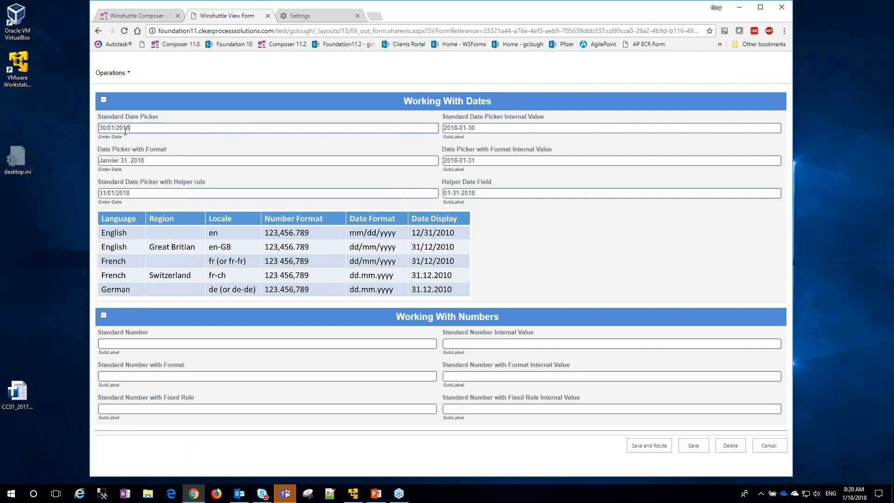
In Chrome's language settings, move English (United States) to the top of the preferred languages list
{"action": "left_click", "coordinate": [314, 18]}
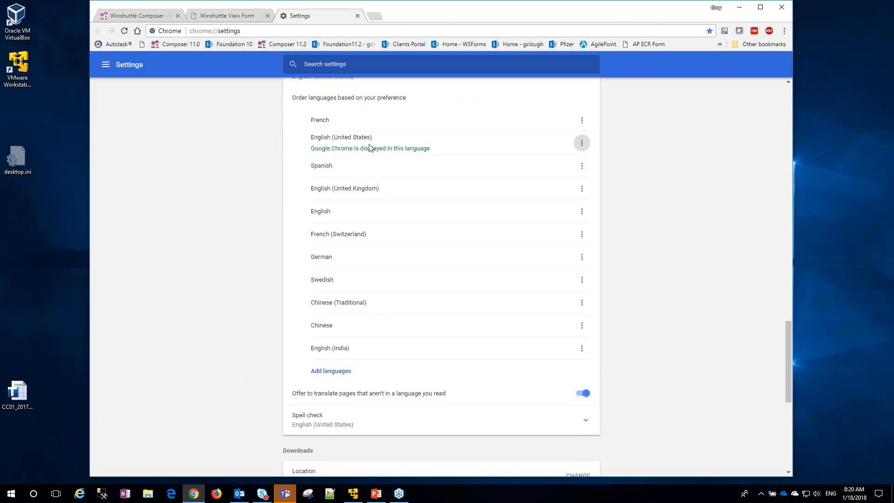
{"action": "left_click", "coordinate": [582, 143]}
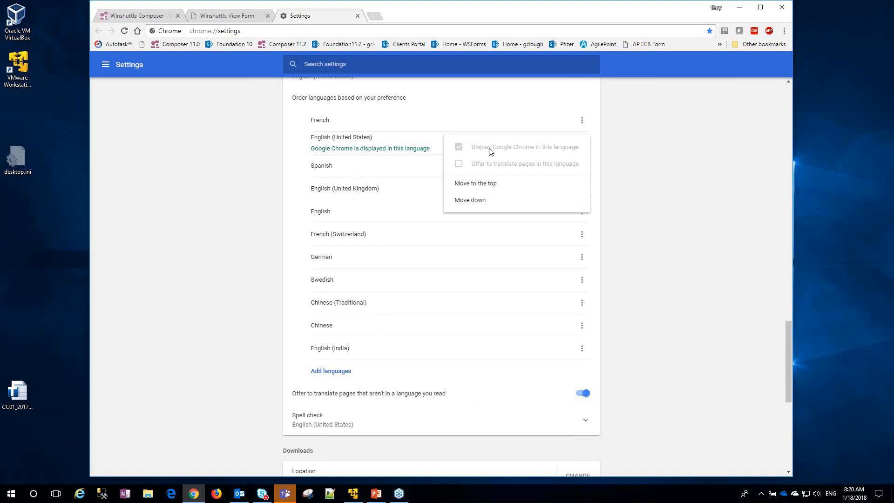
{"action": "left_click", "coordinate": [477, 183]}
Reload the date form with the changed browser language, discarding its unsaved changes
{"action": "left_click", "coordinate": [232, 16]}
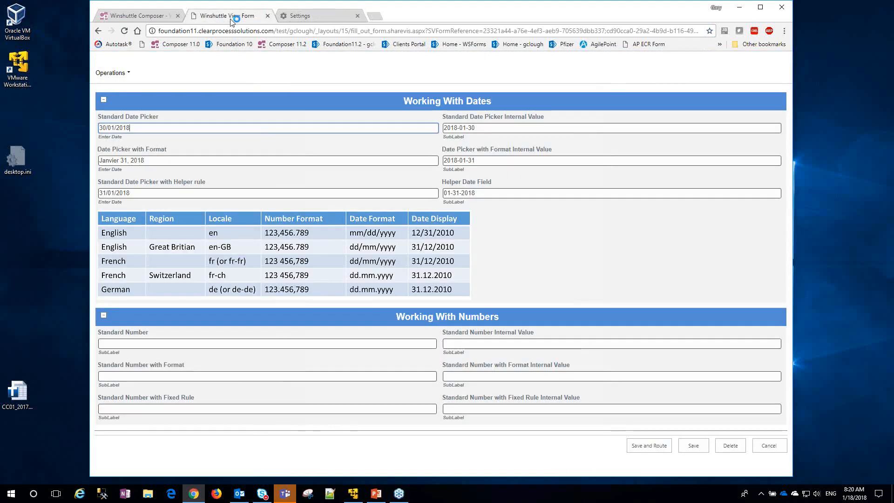
{"action": "left_click", "coordinate": [124, 32]}
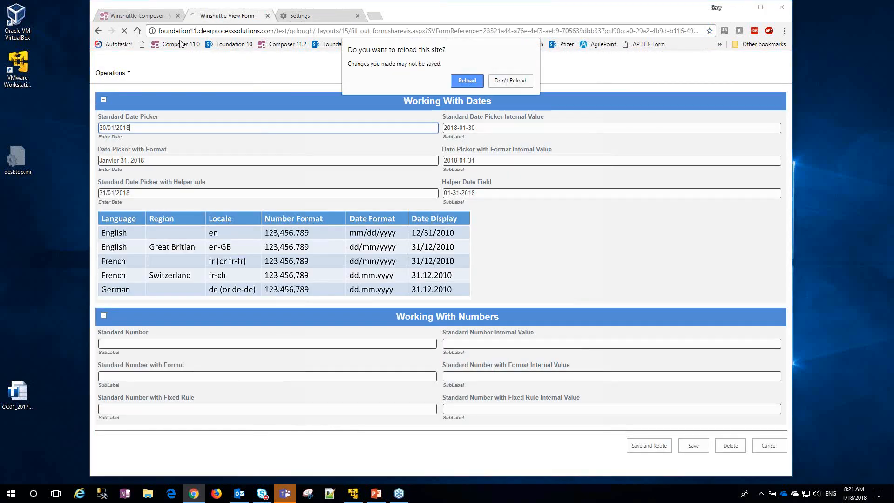
{"action": "left_click", "coordinate": [458, 80]}
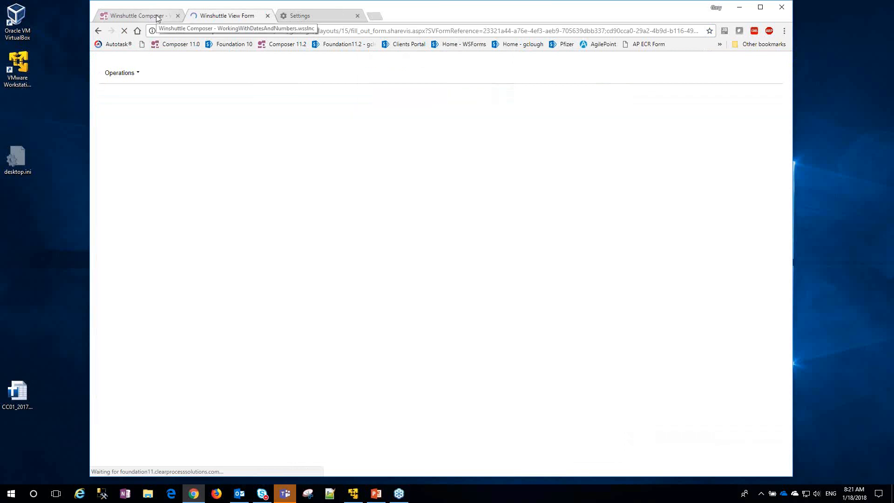
In Winshuttle Composer, examine the Standard Number field's properties and rule, and the number format of Standard Number with Format
{"action": "left_click", "coordinate": [158, 18]}
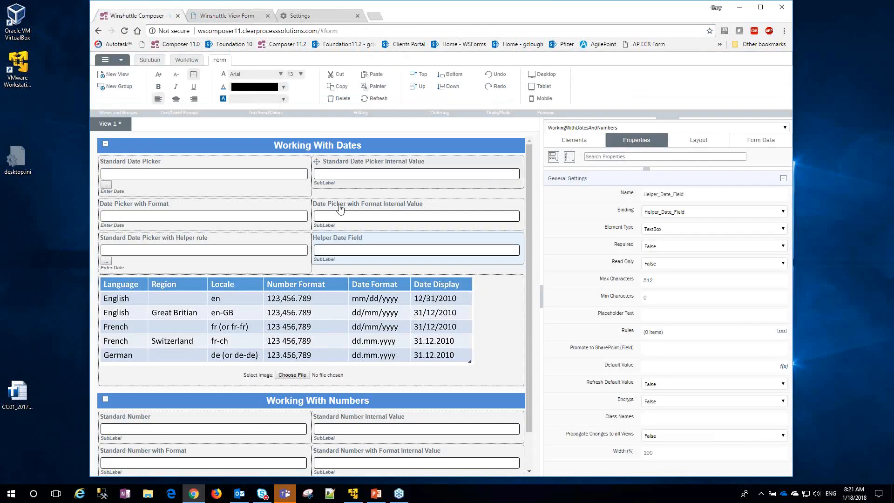
{"action": "scroll", "coordinate": [298, 214], "scroll_direction": "down", "scroll_amount": 1}
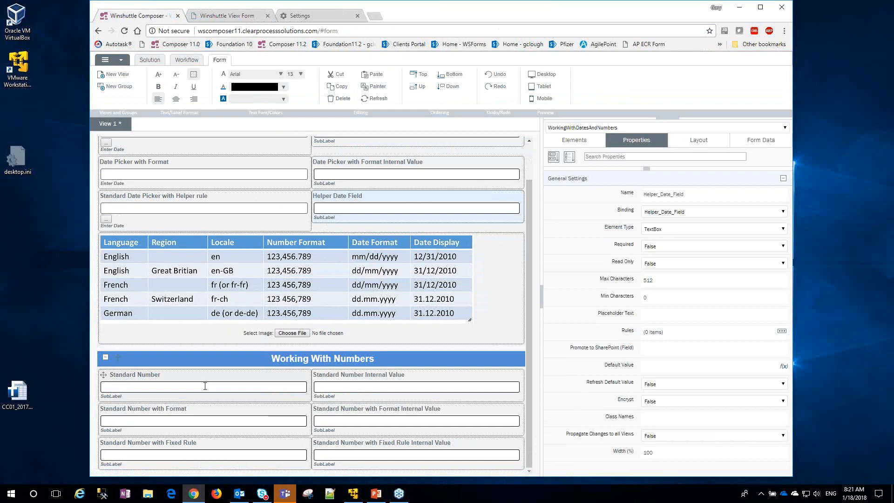
{"action": "left_click", "coordinate": [225, 386]}
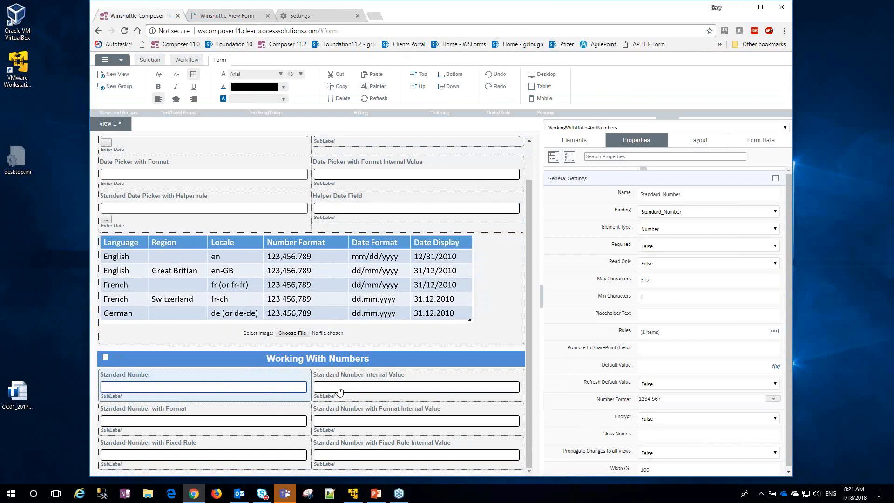
{"action": "left_click", "coordinate": [774, 332]}
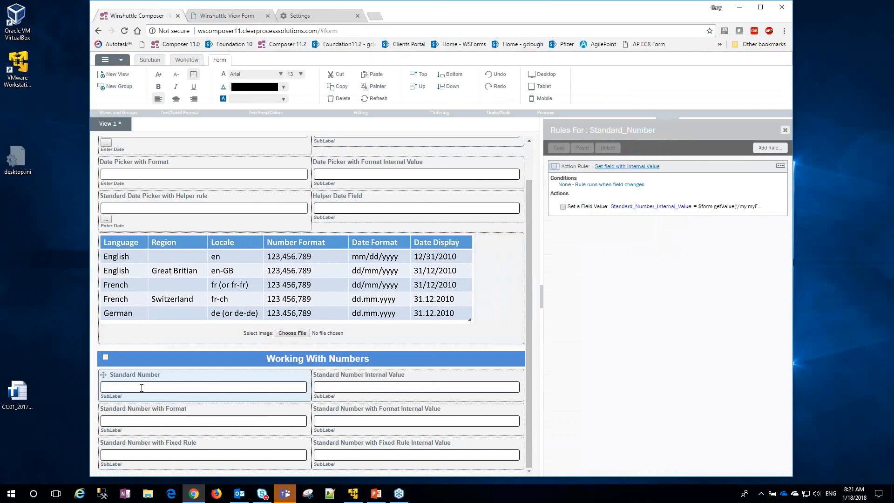
{"action": "left_click", "coordinate": [785, 130]}
{"action": "left_click", "coordinate": [140, 419]}
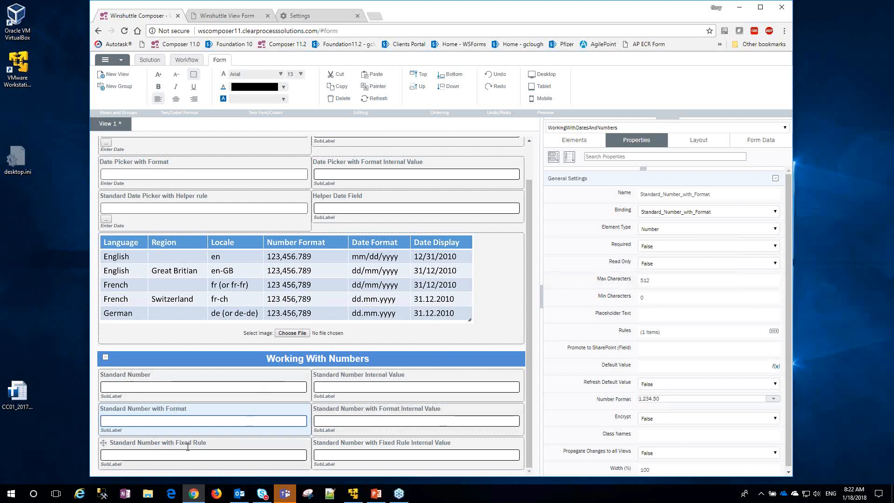
Examine the two rule actions of Standard Number with Fixed Rule: fixing two decimal places and setting the internal value field
{"action": "left_click", "coordinate": [196, 458]}
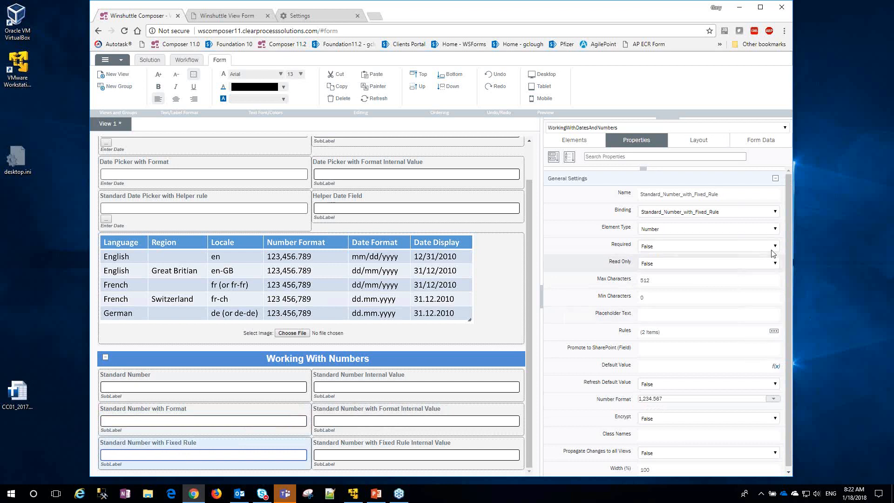
{"action": "left_click", "coordinate": [775, 333]}
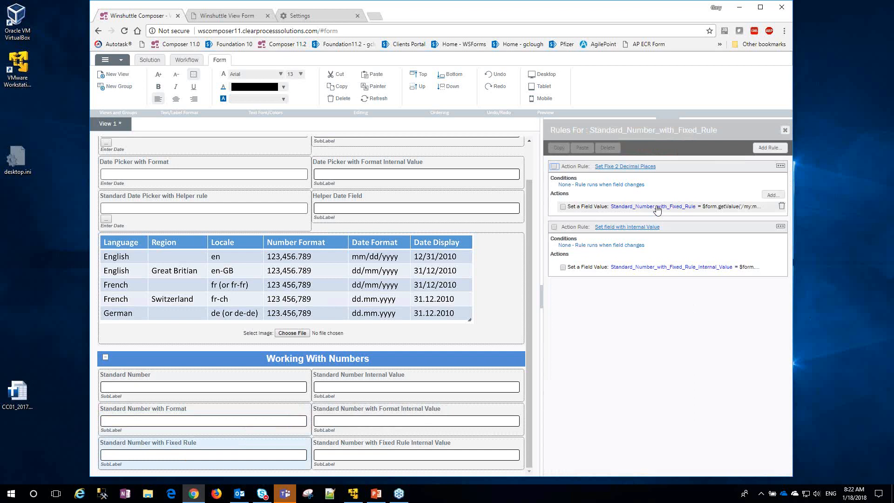
{"action": "left_click", "coordinate": [657, 207]}
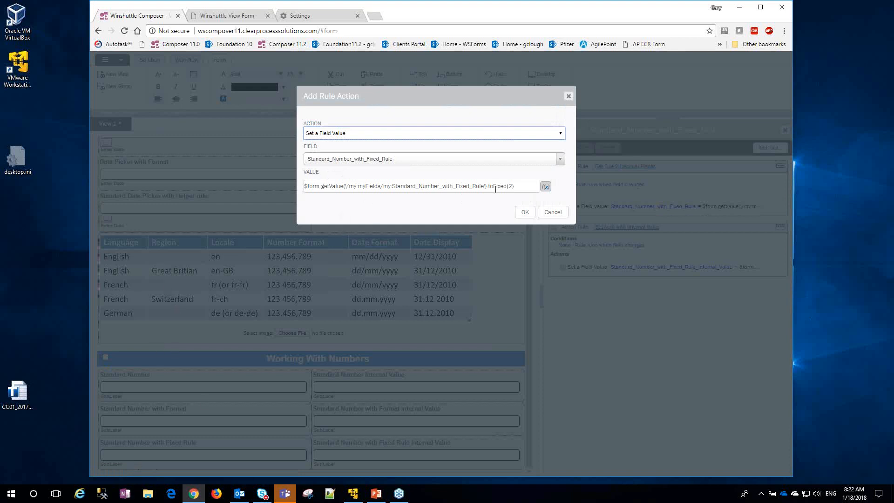
{"action": "left_click_drag", "start_coordinate": [488, 186], "coordinate": [522, 185]}
{"action": "left_click", "coordinate": [522, 185]}
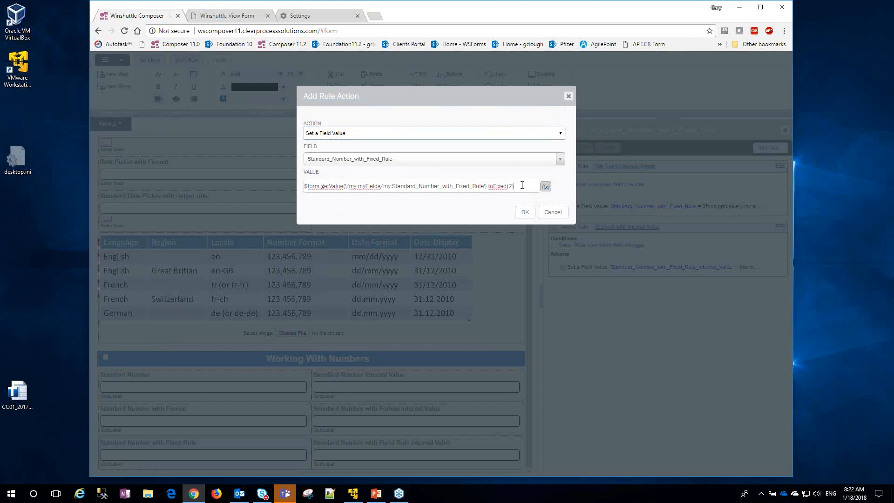
{"action": "left_click", "coordinate": [524, 211]}
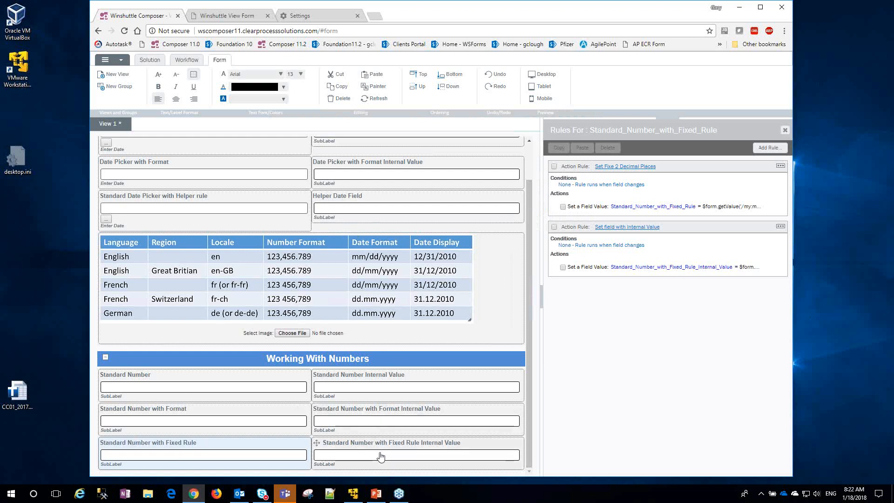
{"action": "left_click", "coordinate": [648, 268]}
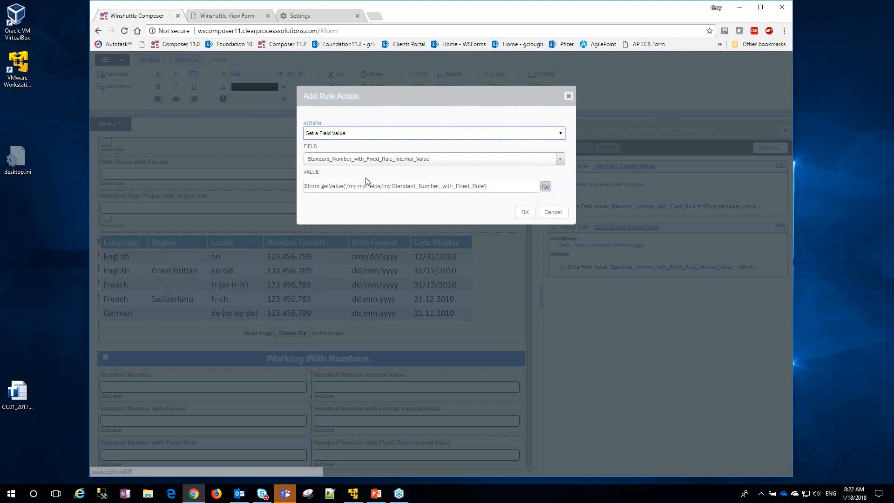
{"action": "left_click", "coordinate": [555, 214]}
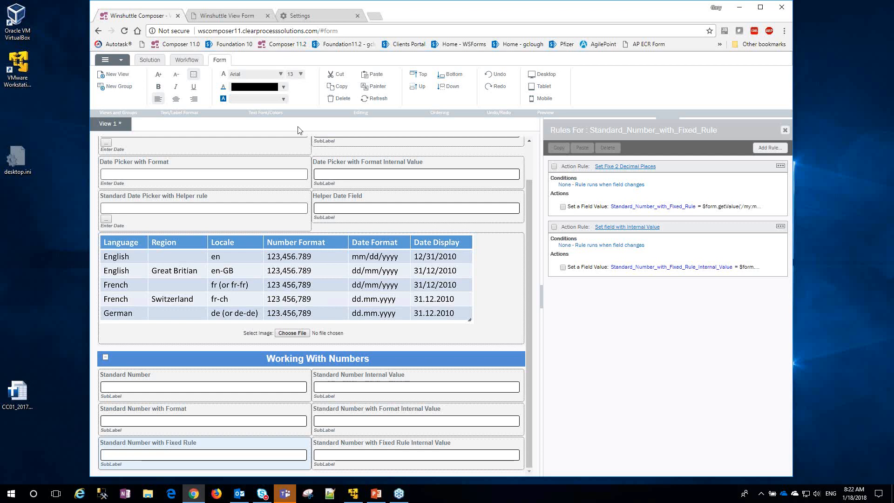
Back in the Winshuttle form, enter 12345.6789 in Standard Number and check its internal value
{"action": "left_click", "coordinate": [243, 16]}
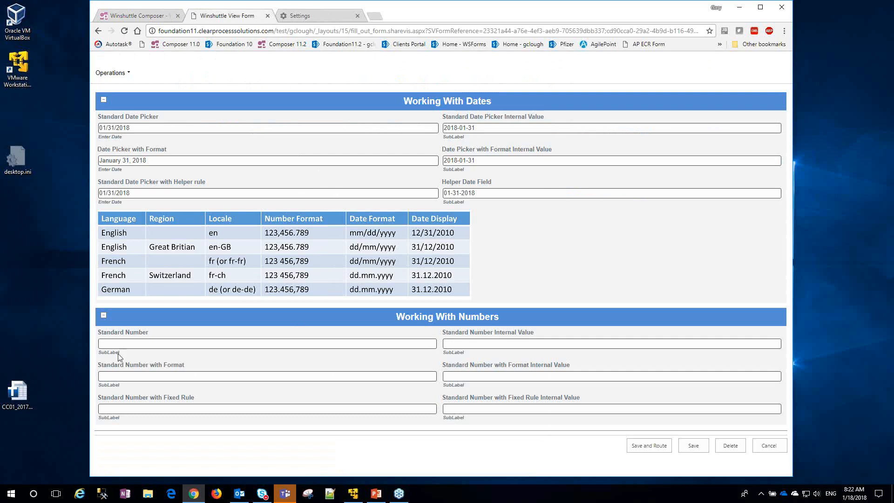
{"action": "left_click", "coordinate": [133, 343]}
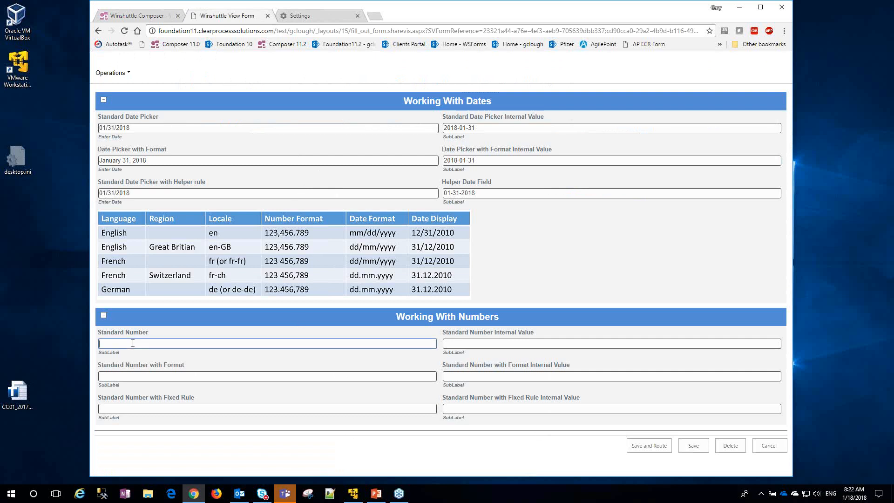
{"action": "type", "text": "12345."}
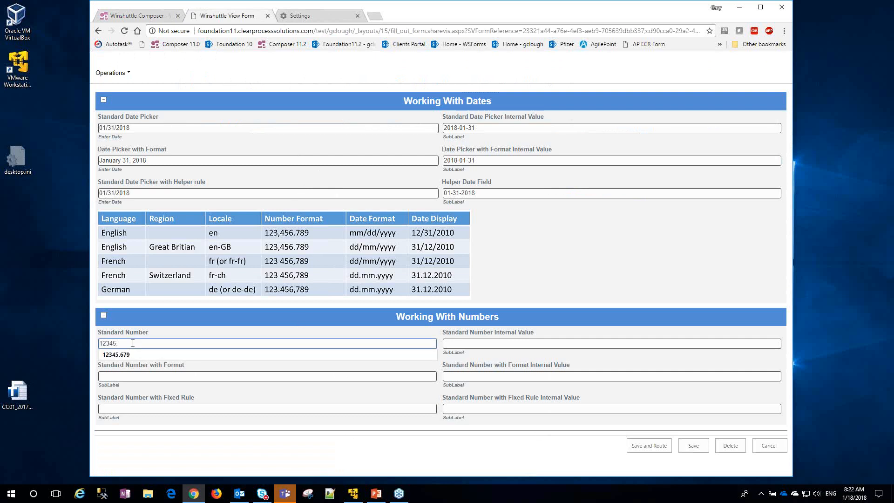
{"action": "type", "text": "6789"}
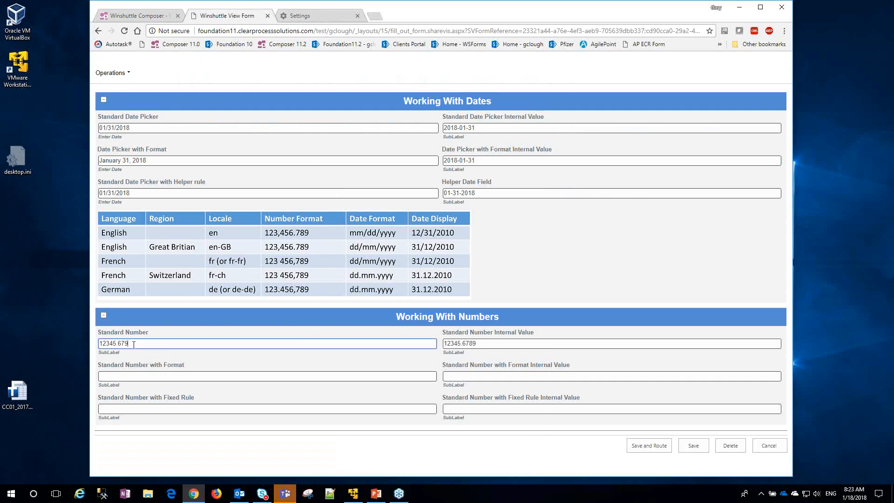
{"action": "left_click_drag", "start_coordinate": [477, 343], "coordinate": [446, 345]}
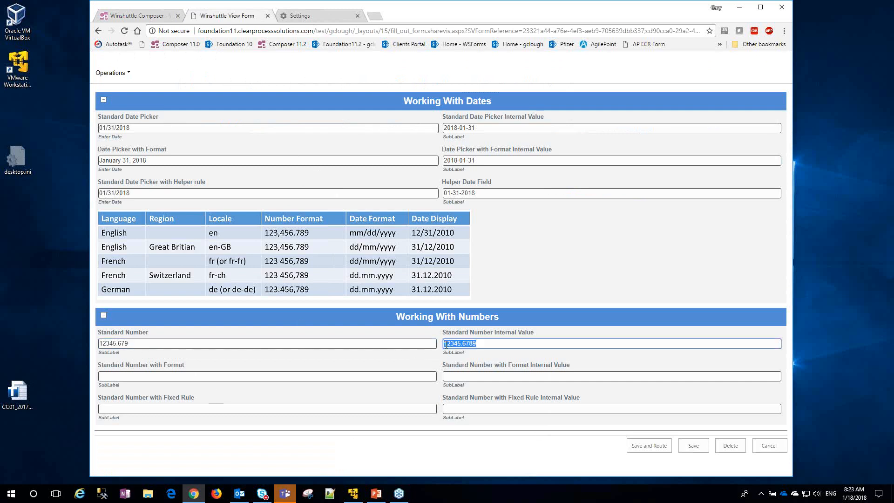
{"action": "left_click", "coordinate": [485, 344]}
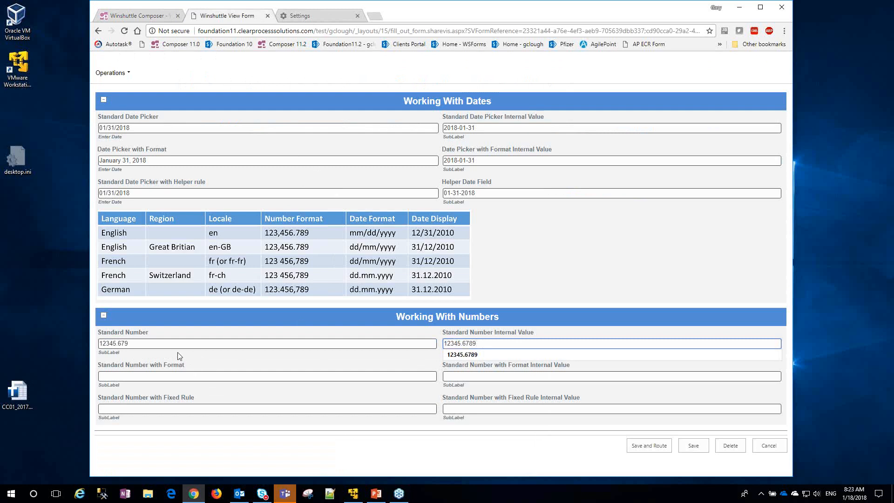
Enter 12345.6789 in Standard Number with Format and check its internal value
{"action": "left_click", "coordinate": [152, 376]}
{"action": "type", "text": "1234"}
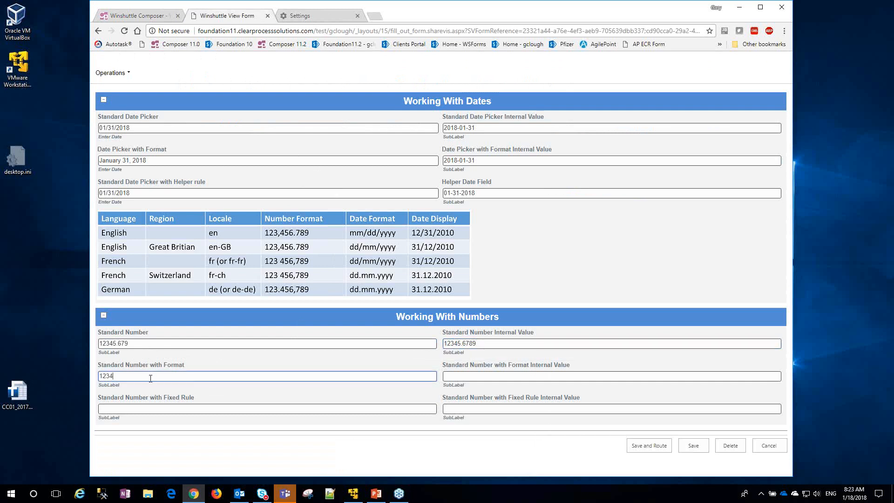
{"action": "type", "text": "5.6789"}
{"action": "left_click_drag", "start_coordinate": [482, 376], "coordinate": [441, 378]}
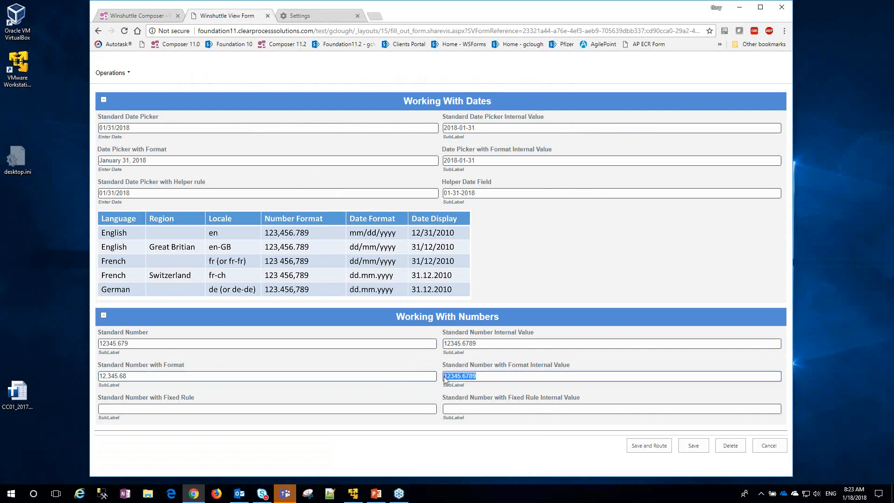
{"action": "left_click", "coordinate": [486, 378]}
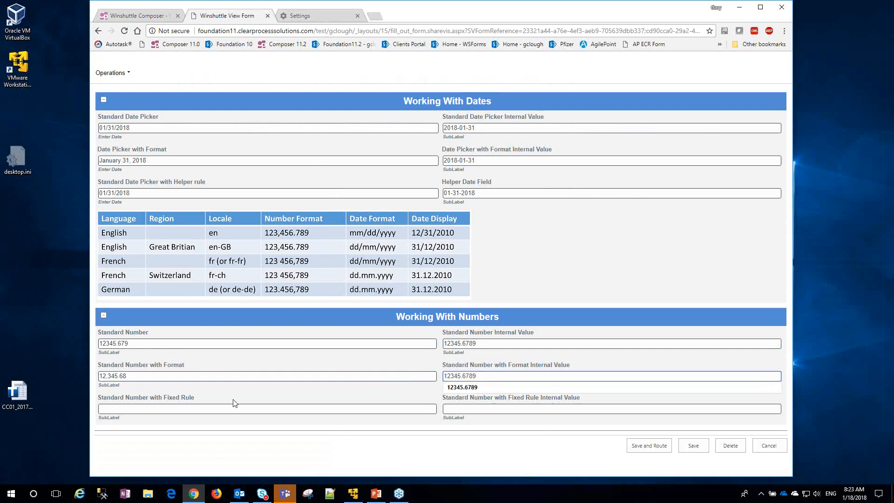
Change Standard Number with Format to 12,345.60 and commit the entry to update its internal value
{"action": "left_click", "coordinate": [143, 376]}
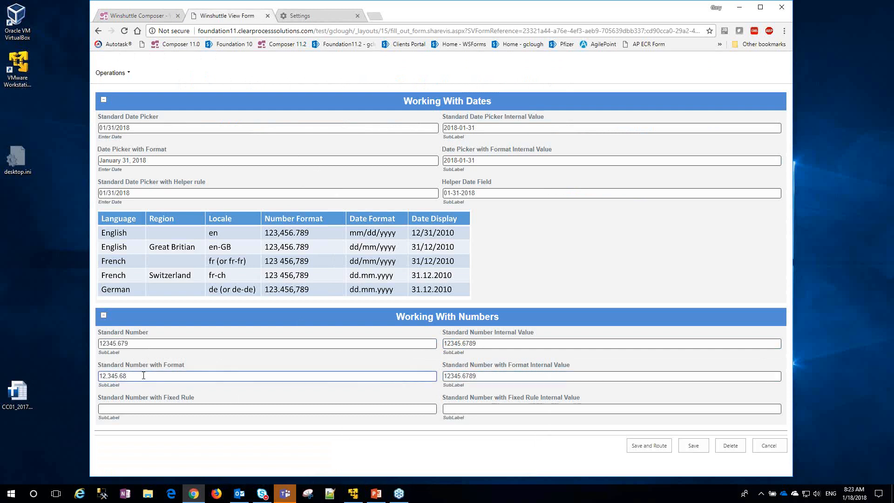
{"action": "key", "text": "BackSpace"}
{"action": "type", "text": "0"}
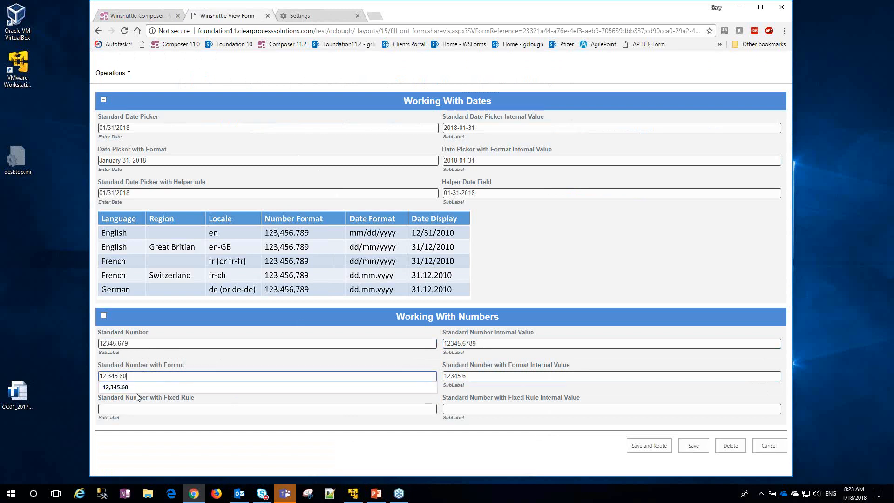
{"action": "left_click", "coordinate": [203, 361]}
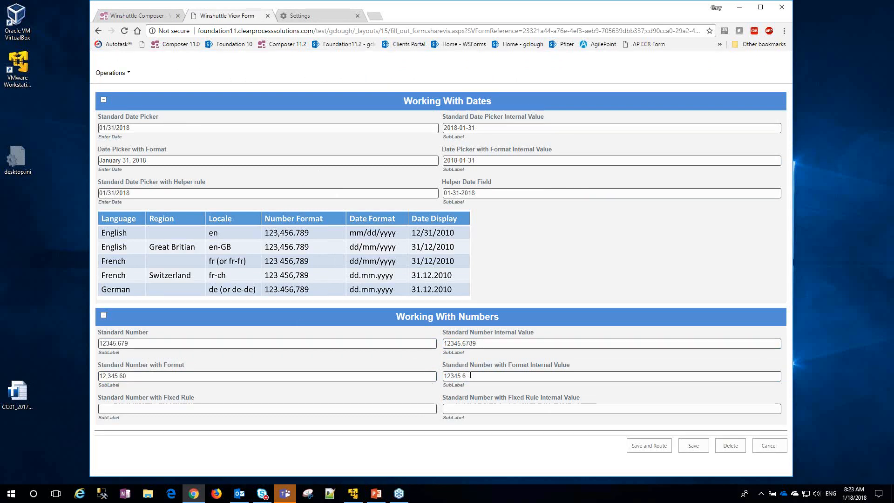
Enter 12345.6789 in Standard Number with Fixed Rule and compare its displayed value with its internal value
{"action": "double_click", "coordinate": [487, 380]}
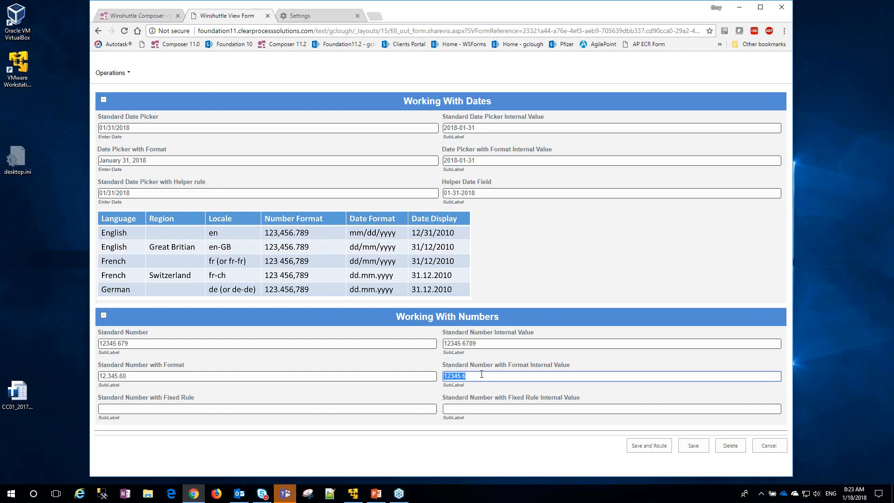
{"action": "left_click", "coordinate": [177, 409]}
{"action": "type", "text": "12"}
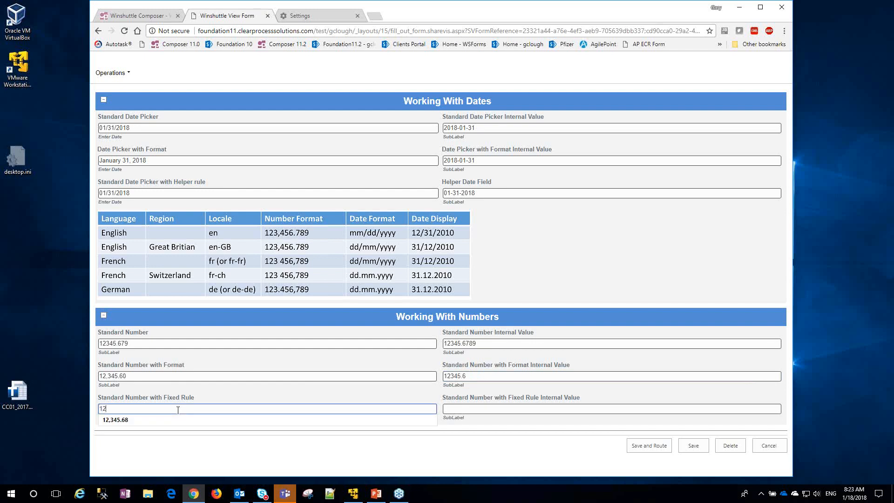
{"action": "type", "text": "345."}
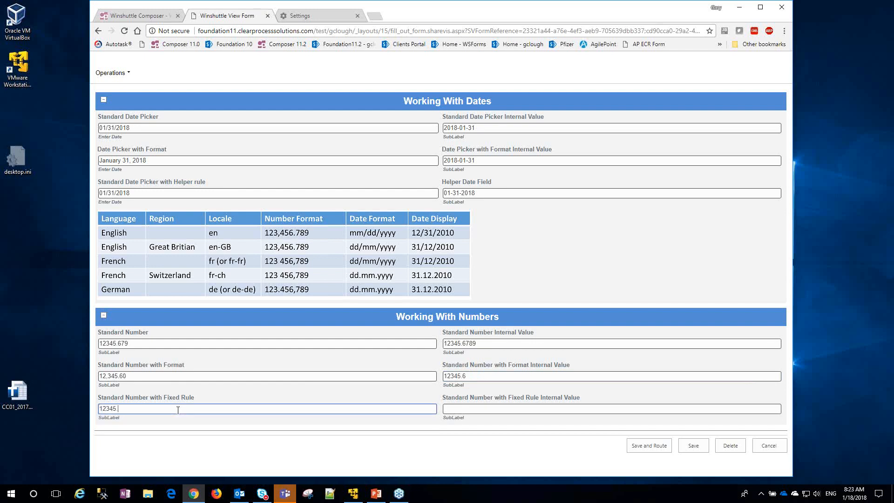
{"action": "type", "text": "6789"}
{"action": "double_click", "coordinate": [481, 409]}
{"action": "left_click", "coordinate": [483, 408]}
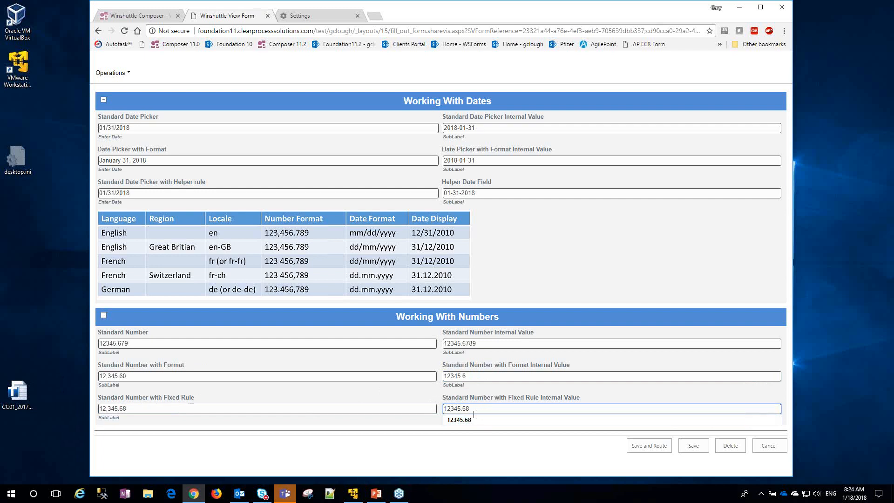
{"action": "left_click", "coordinate": [137, 409]}
{"action": "left_click", "coordinate": [151, 409]}
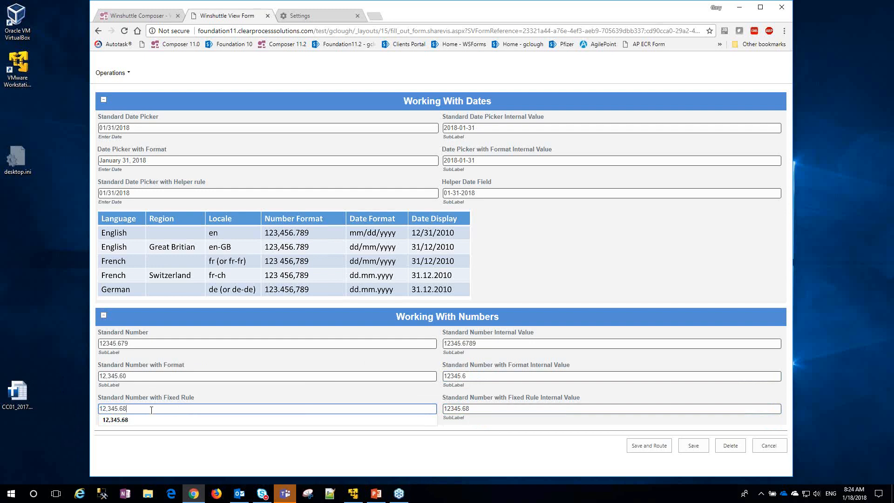
In Chrome's language settings, move French to the top of the language preference order
{"action": "left_click", "coordinate": [299, 15]}
{"action": "left_click", "coordinate": [784, 30]}
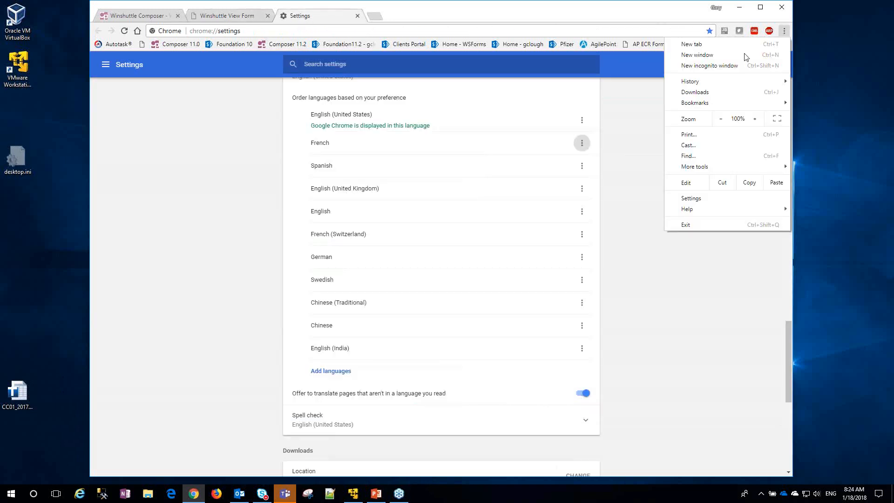
{"action": "left_click", "coordinate": [311, 17]}
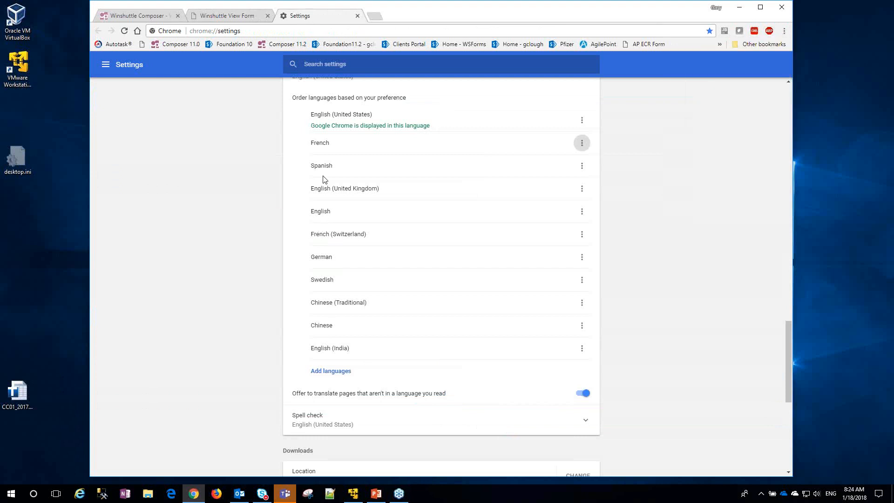
{"action": "left_click", "coordinate": [582, 142]}
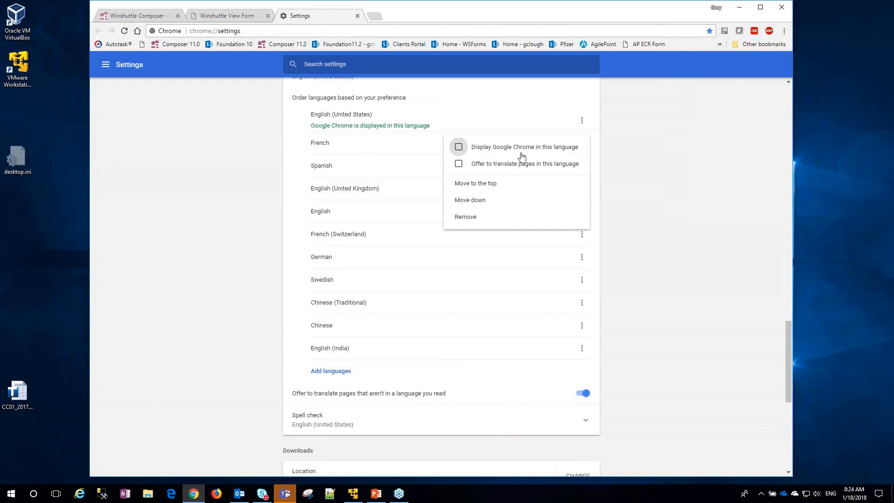
{"action": "left_click", "coordinate": [476, 183]}
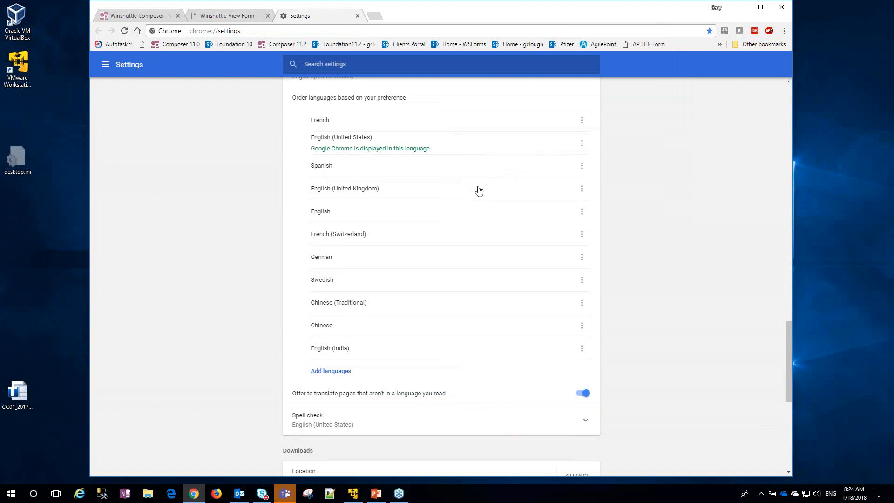
Back in the Winshuttle form, save it and compare the number fields' French display with their internal values
{"action": "left_click", "coordinate": [254, 21]}
{"action": "left_click", "coordinate": [696, 448]}
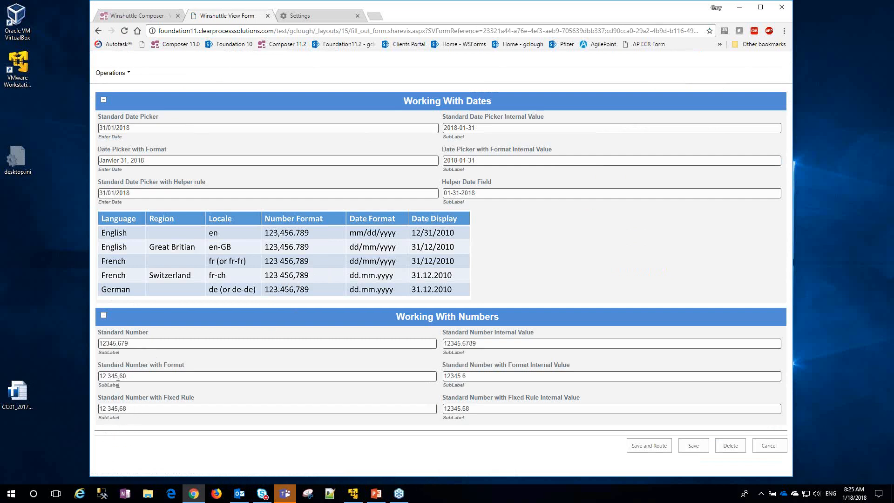
{"action": "key", "text": "Tab"}
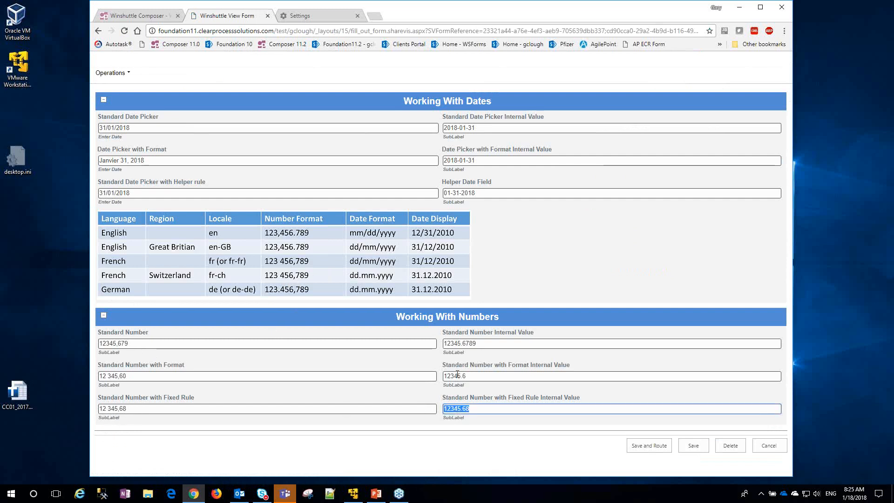
{"action": "left_click", "coordinate": [457, 375]}
{"action": "left_click", "coordinate": [447, 342]}
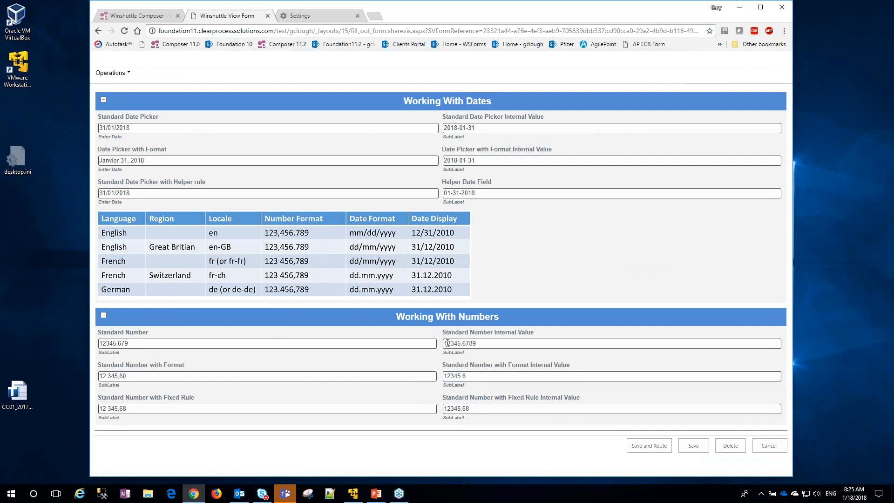
{"action": "left_click", "coordinate": [490, 343]}
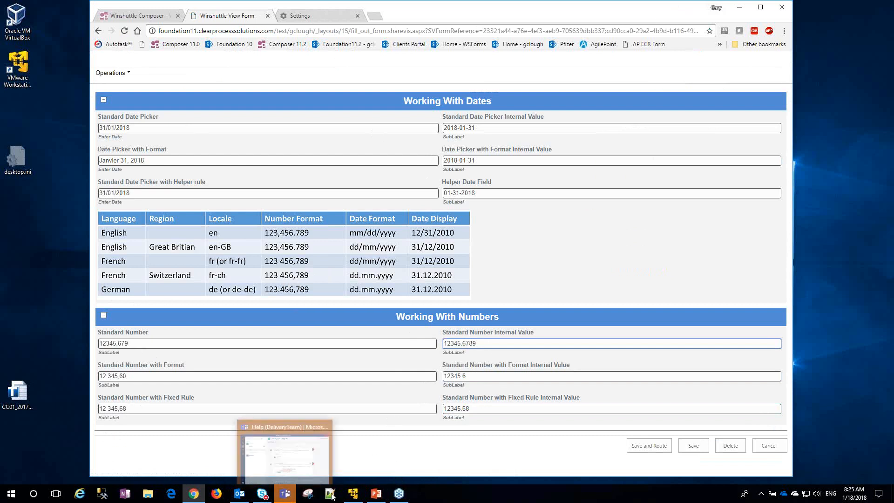
Switch to the PowerPoint presentation and start its slide show from the first slide
{"action": "left_click", "coordinate": [377, 493]}
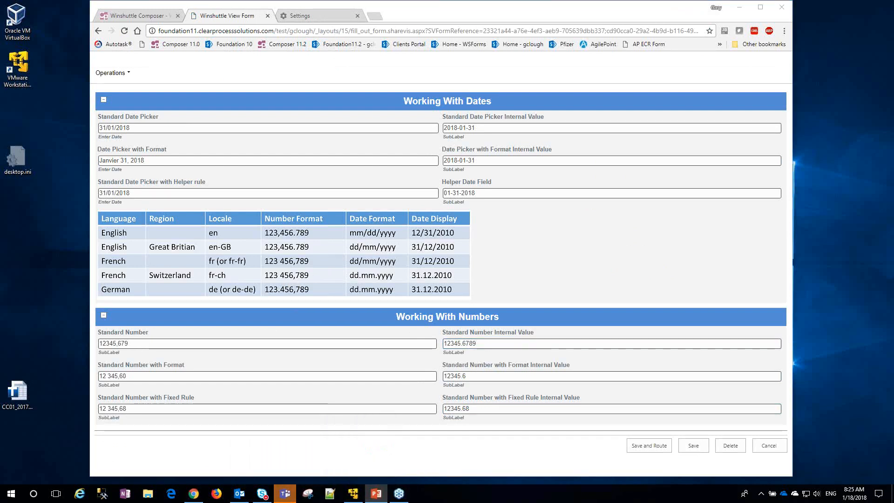
{"action": "key", "text": "F5"}
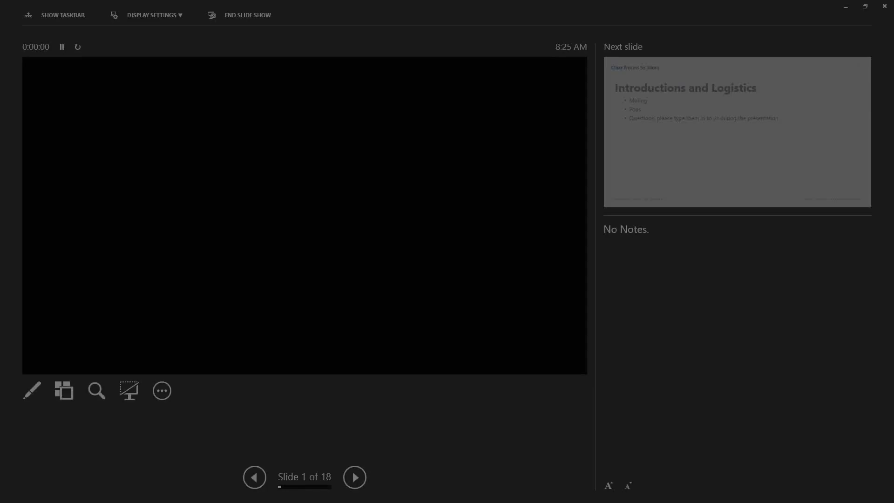